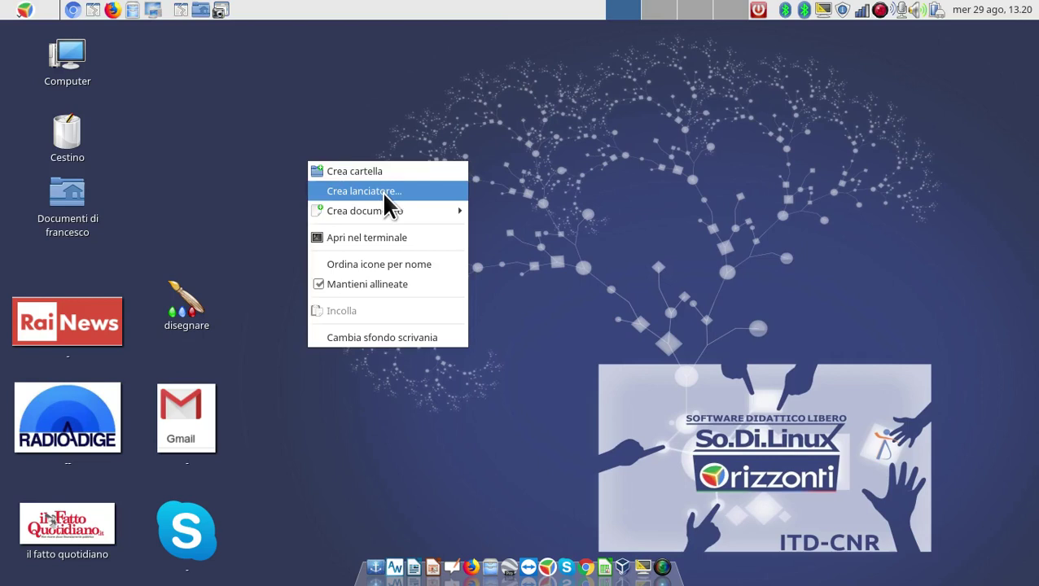
Test the Rai News and Radio Adige desktop launchers, closing each browser window after its page loads.
{"action": "left_click", "coordinate": [260, 158]}
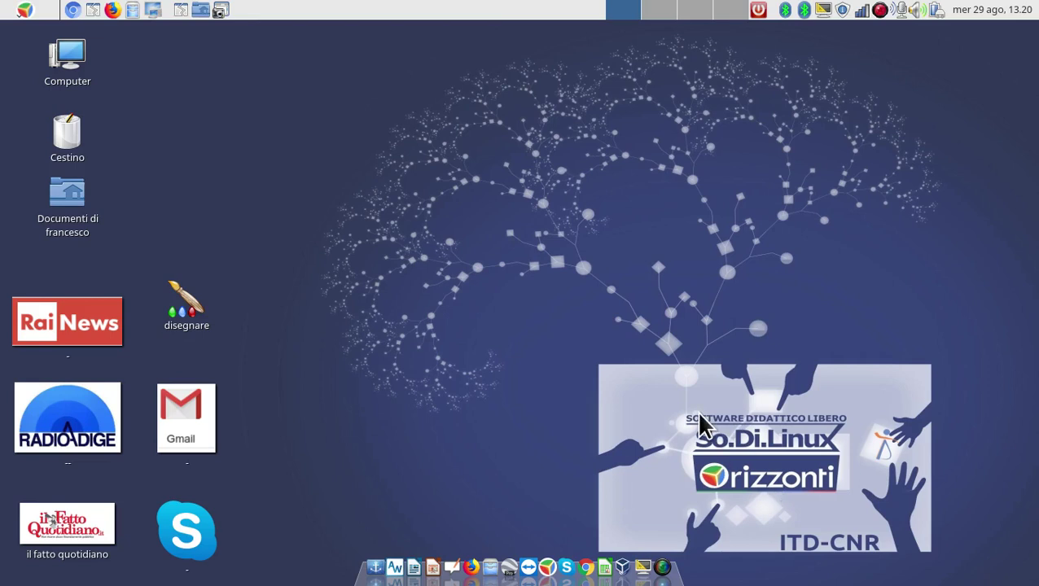
{"action": "double_click", "coordinate": [66, 320]}
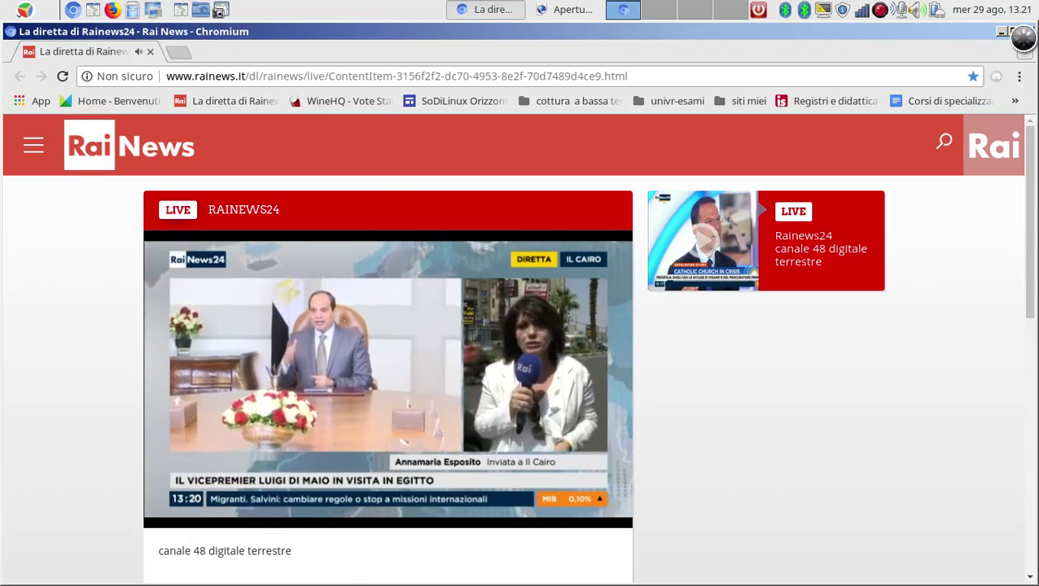
{"action": "double_click", "coordinate": [877, 34]}
{"action": "left_click", "coordinate": [1031, 55]}
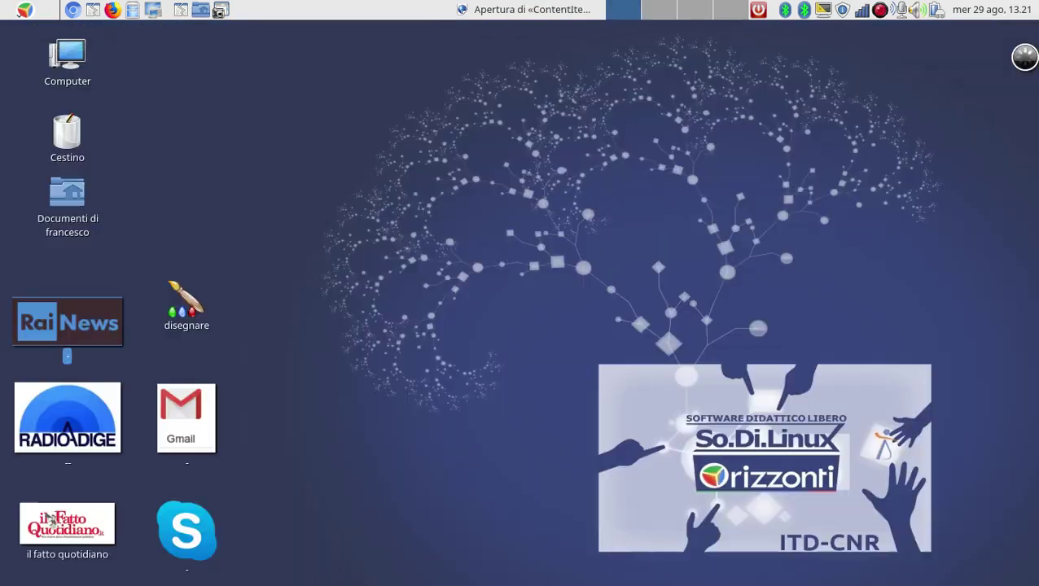
{"action": "double_click", "coordinate": [85, 433]}
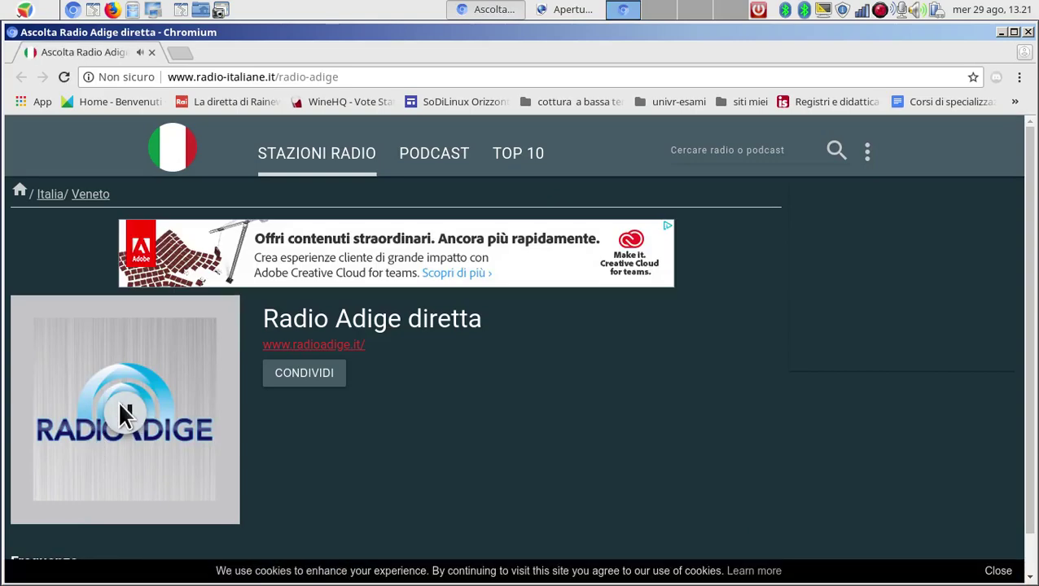
{"action": "key", "text": "alt+F4"}
Open the il fatto quotidiano desktop launcher, skim the newspaper's home page, and close the browser.
{"action": "double_click", "coordinate": [67, 523]}
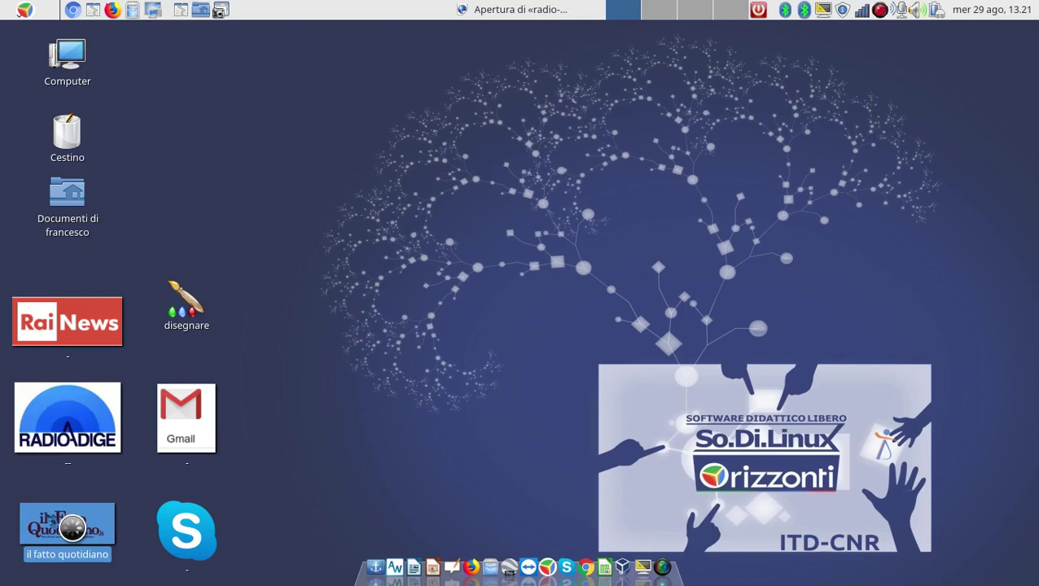
{"action": "double_click", "coordinate": [72, 525]}
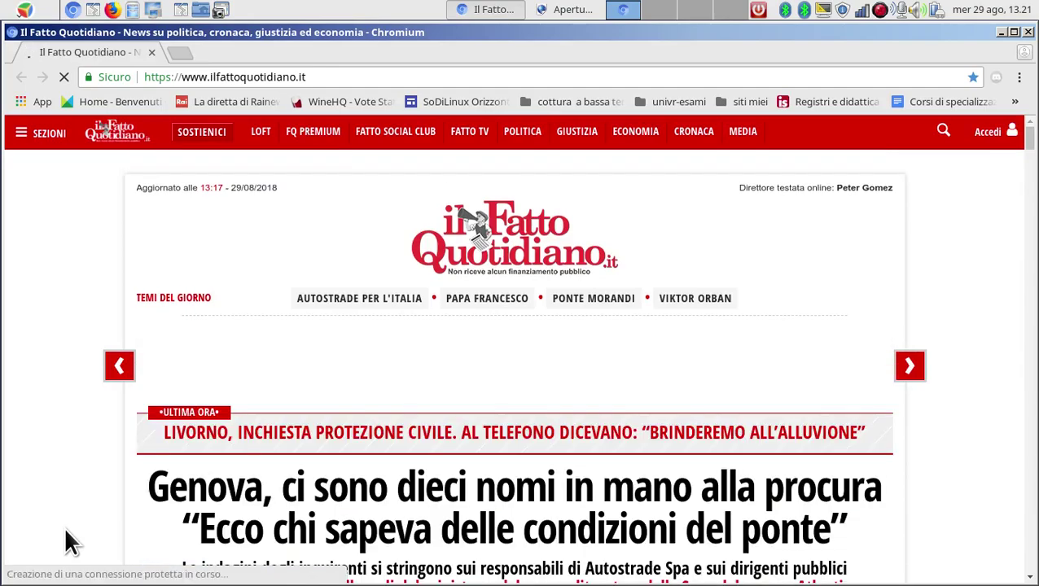
{"action": "scroll", "coordinate": [501, 413], "scroll_direction": "down", "scroll_amount": 5}
{"action": "scroll", "coordinate": [450, 481], "scroll_direction": "down", "scroll_amount": 5}
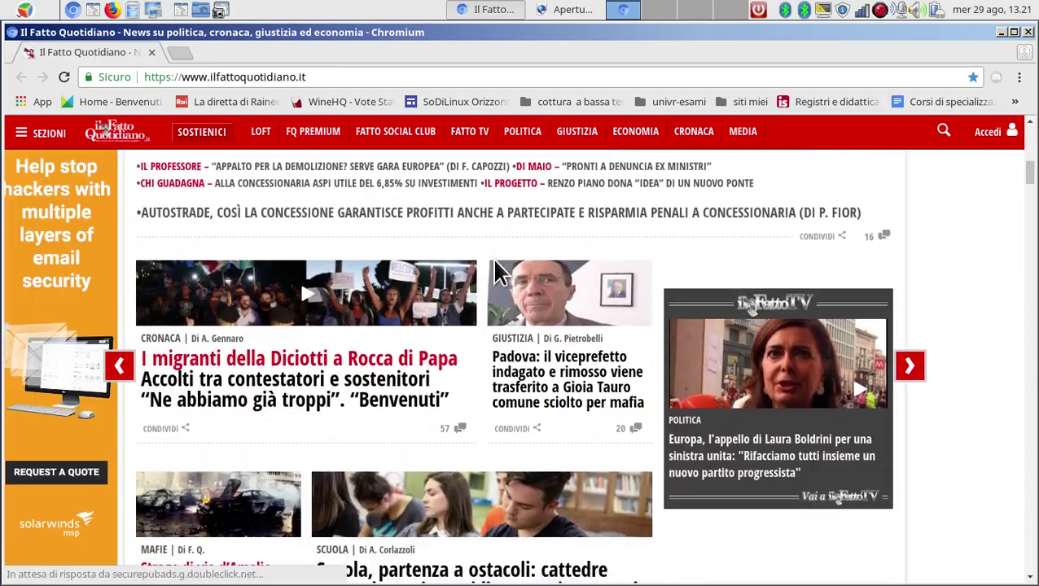
{"action": "scroll", "coordinate": [608, 262], "scroll_direction": "up", "scroll_amount": 8}
{"action": "scroll", "coordinate": [802, 244], "scroll_direction": "up", "scroll_amount": 3}
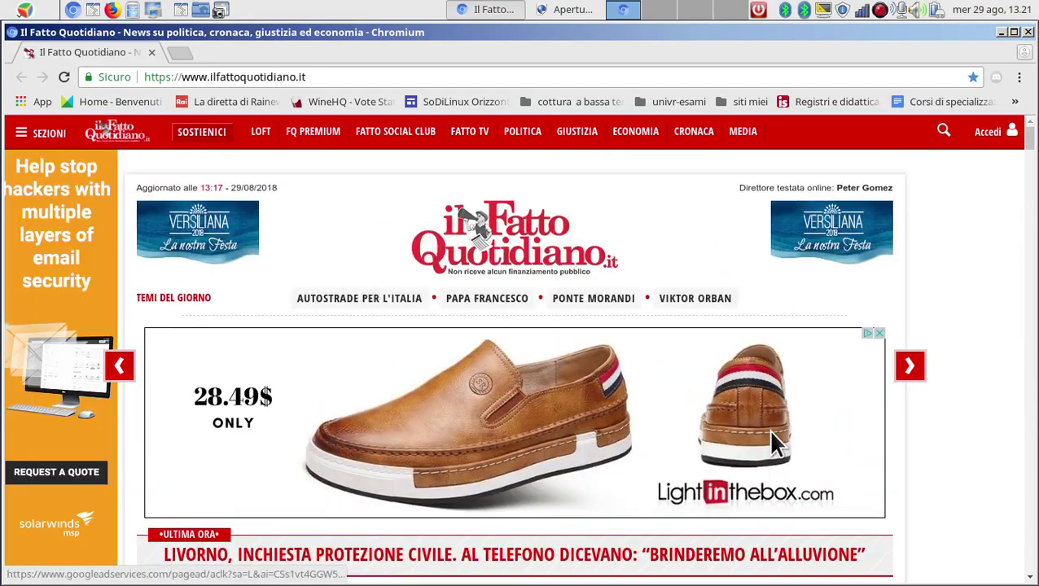
{"action": "left_click", "coordinate": [1013, 32]}
{"action": "left_click", "coordinate": [1031, 28]}
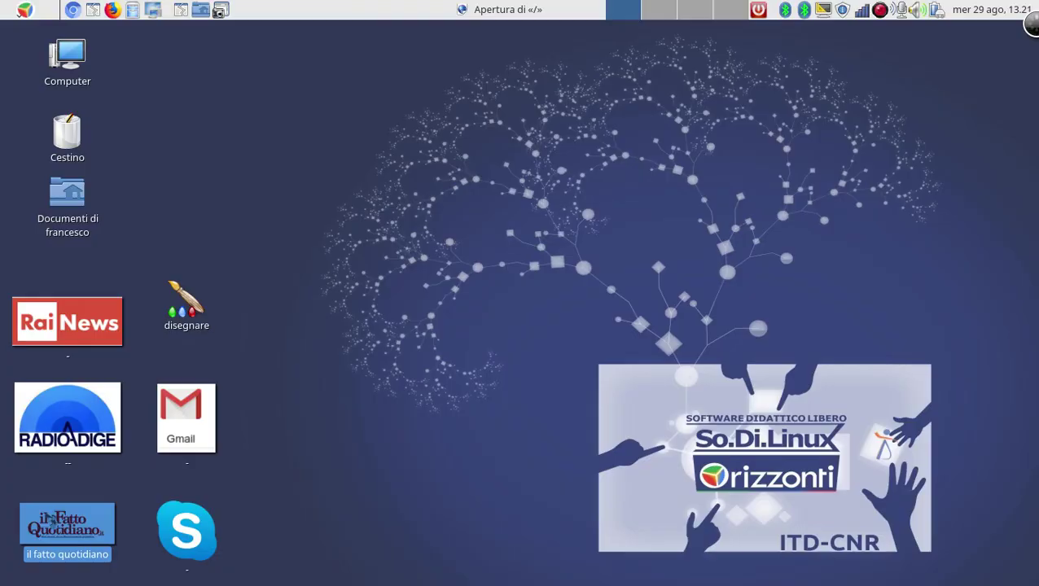
Open the disegnare launcher, draw a diagonal line on the blank canvas, and close the program without saving.
{"action": "double_click", "coordinate": [191, 321]}
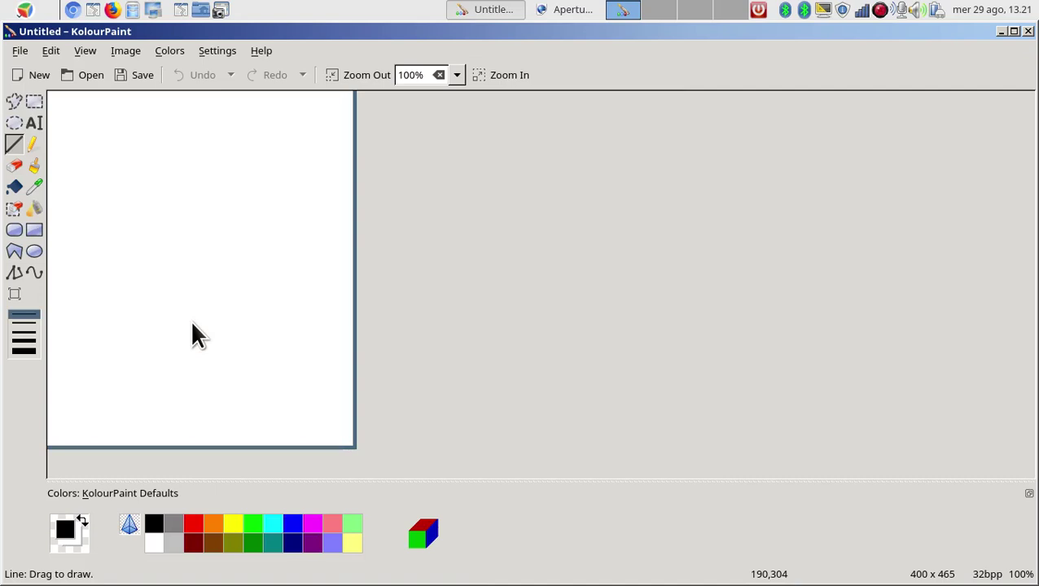
{"action": "mouse_move", "coordinate": [106, 285]}
{"action": "left_mouse_down"}
{"action": "mouse_move", "coordinate": [282, 204]}
{"action": "mouse_move", "coordinate": [286, 346]}
{"action": "left_mouse_up"}
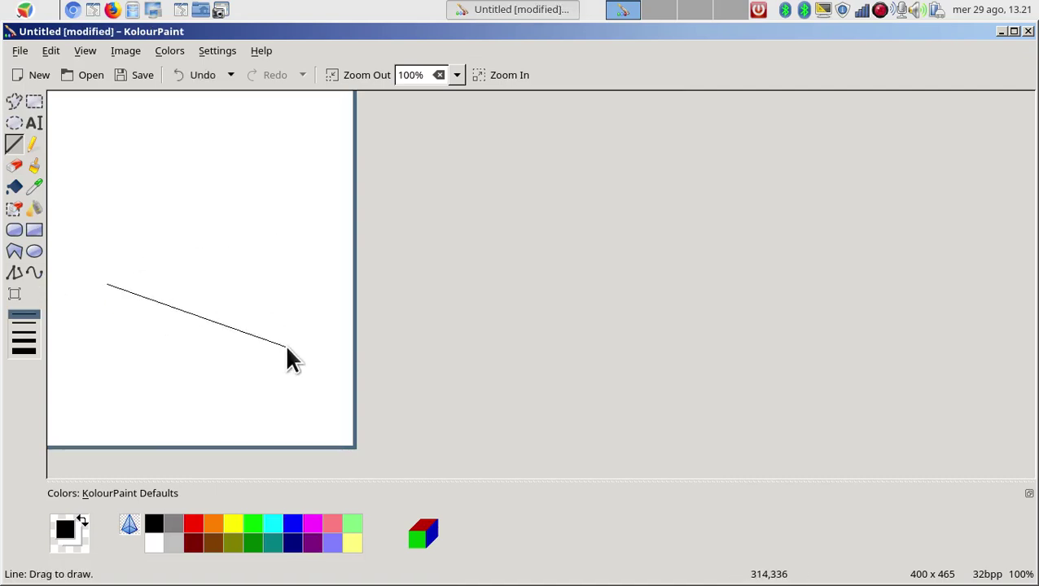
{"action": "left_click", "coordinate": [1029, 30]}
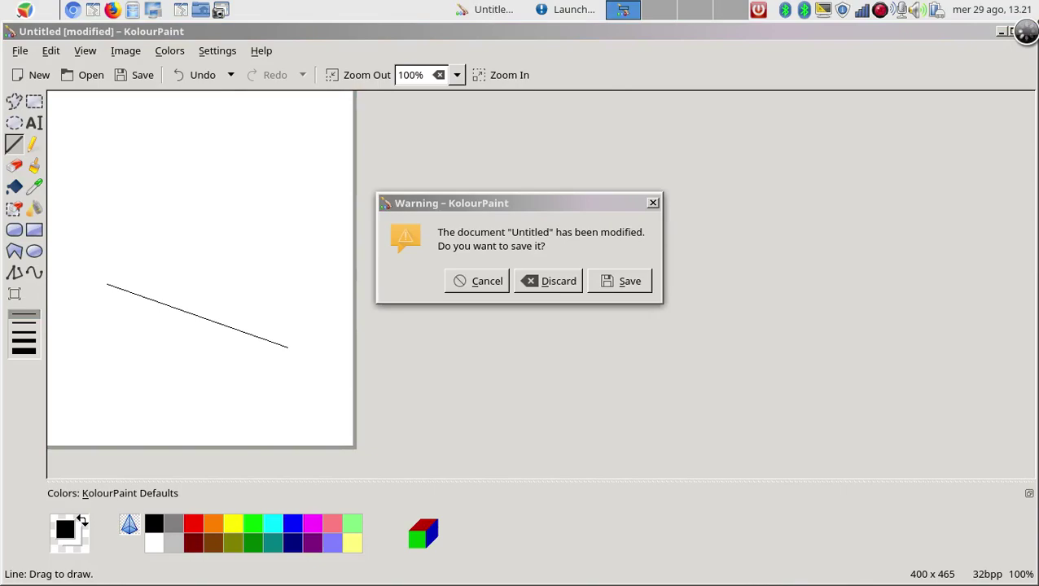
{"action": "left_click", "coordinate": [549, 281]}
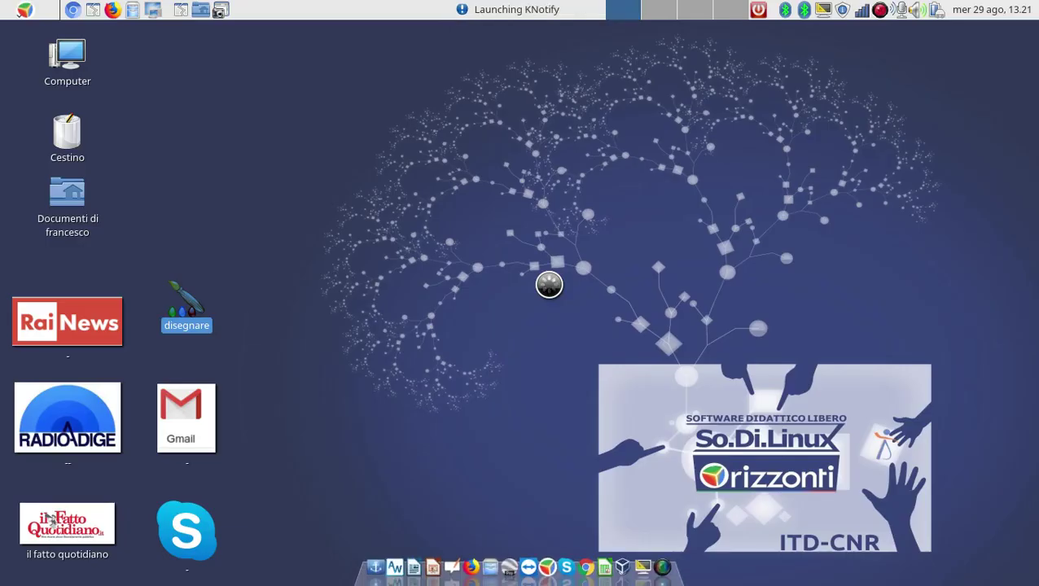
Test the Skype desktop launcher, close its window, and select the Gmail launcher.
{"action": "double_click", "coordinate": [185, 529]}
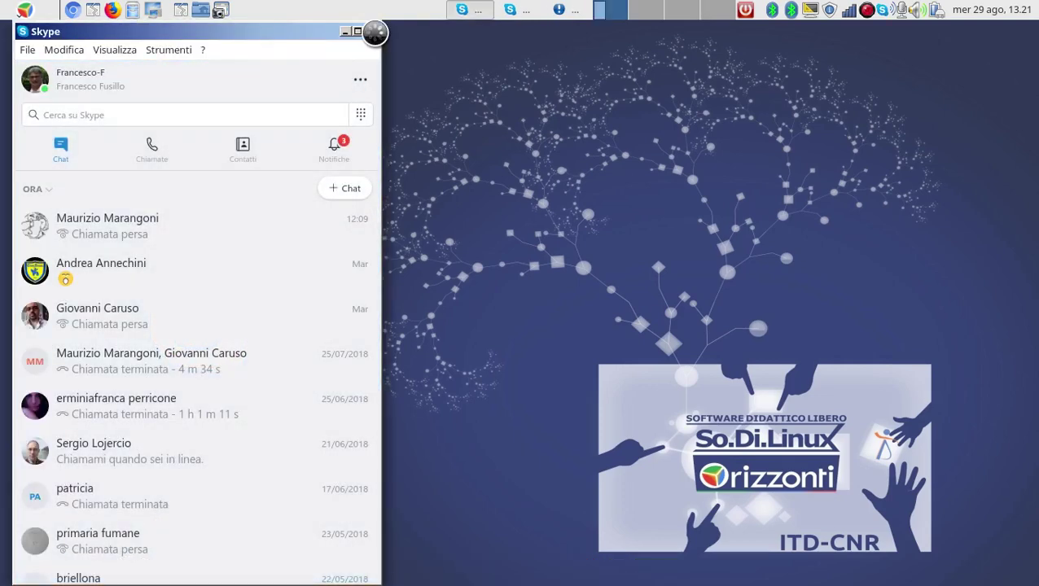
{"action": "left_click", "coordinate": [367, 31]}
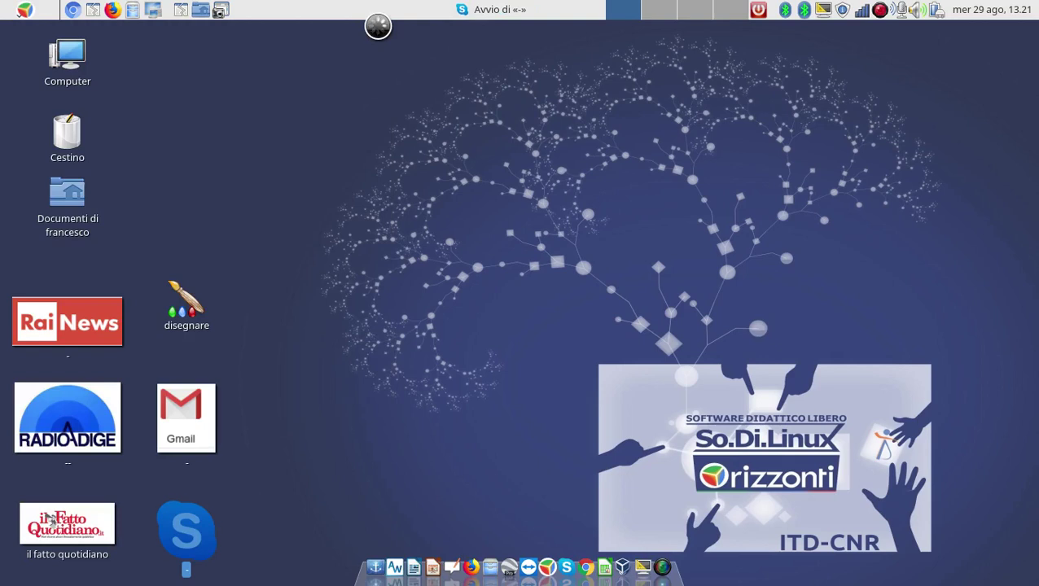
{"action": "left_click", "coordinate": [192, 419]}
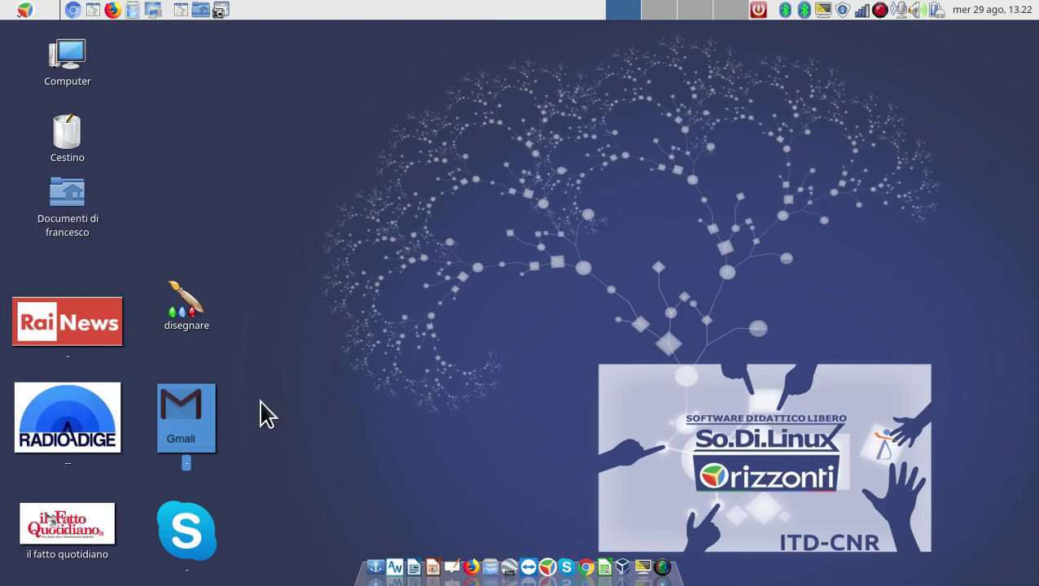
Create an application launcher on the desktop named gimp, with command gimp and comment "disegnare professionale".
{"action": "right_click", "coordinate": [309, 102]}
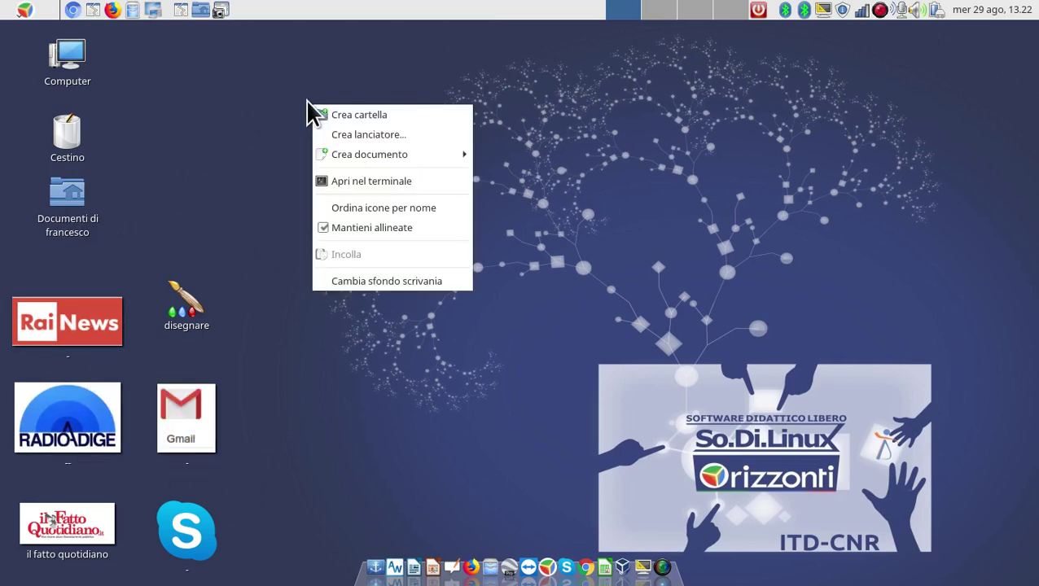
{"action": "left_click", "coordinate": [410, 134]}
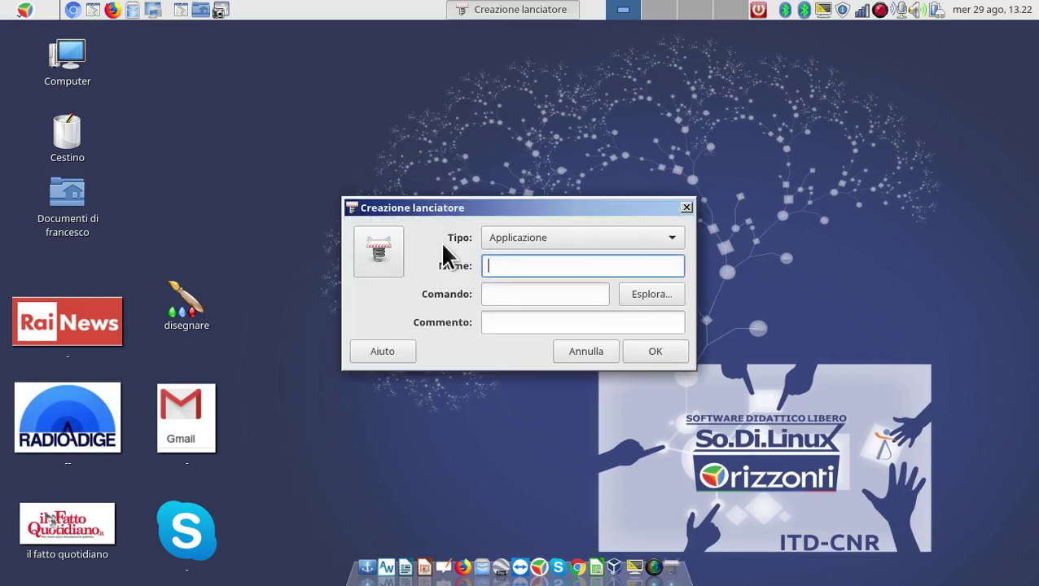
{"action": "left_click_drag", "start_coordinate": [499, 215], "coordinate": [555, 161]}
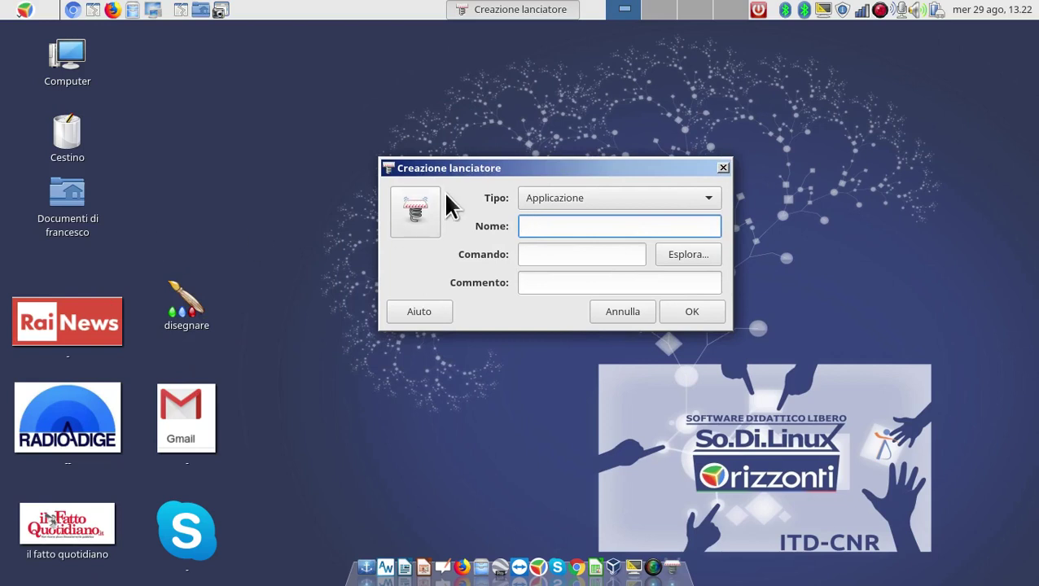
{"action": "left_click_drag", "start_coordinate": [431, 168], "coordinate": [437, 120]}
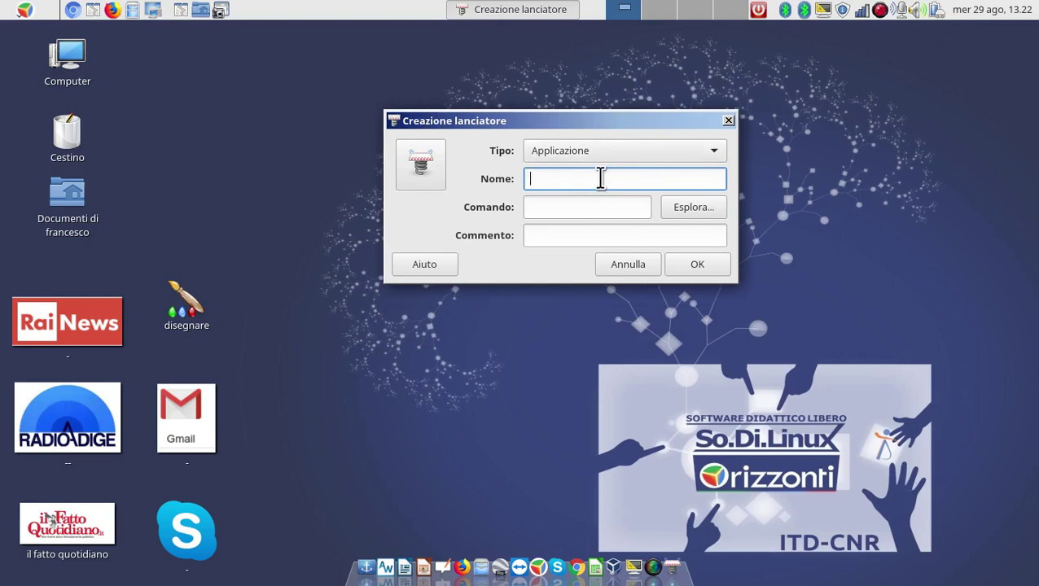
{"action": "type", "text": "g"}
{"action": "left_click", "coordinate": [600, 213]}
{"action": "type", "text": "gimp"}
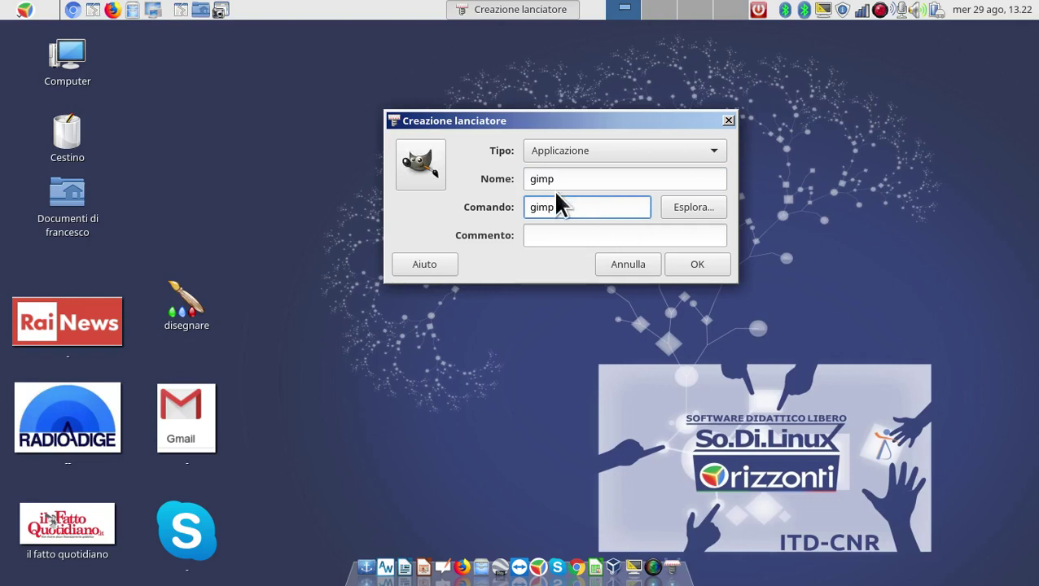
{"action": "left_click", "coordinate": [644, 234]}
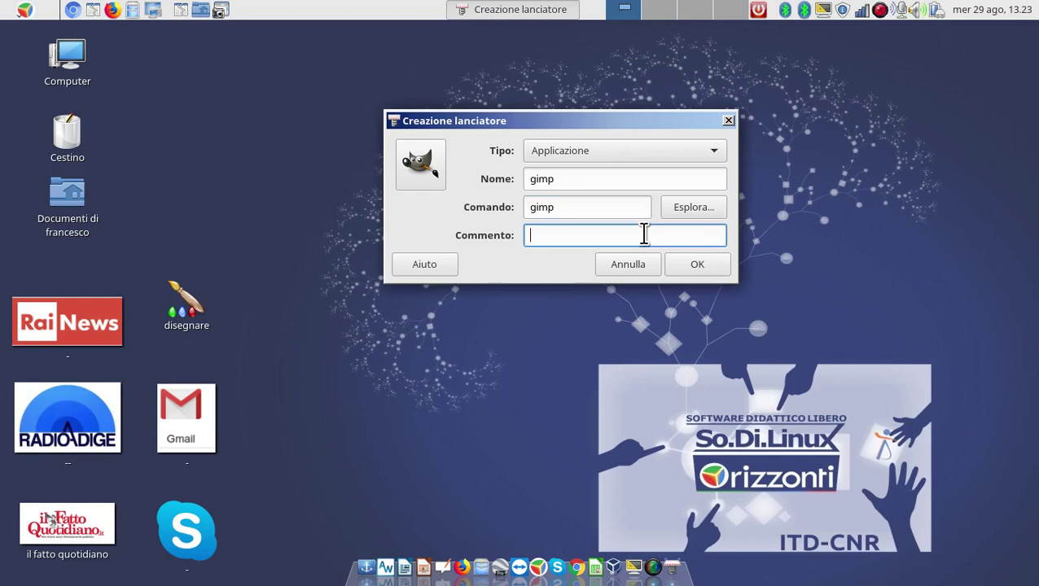
{"action": "type", "text": "disegnare professionale"}
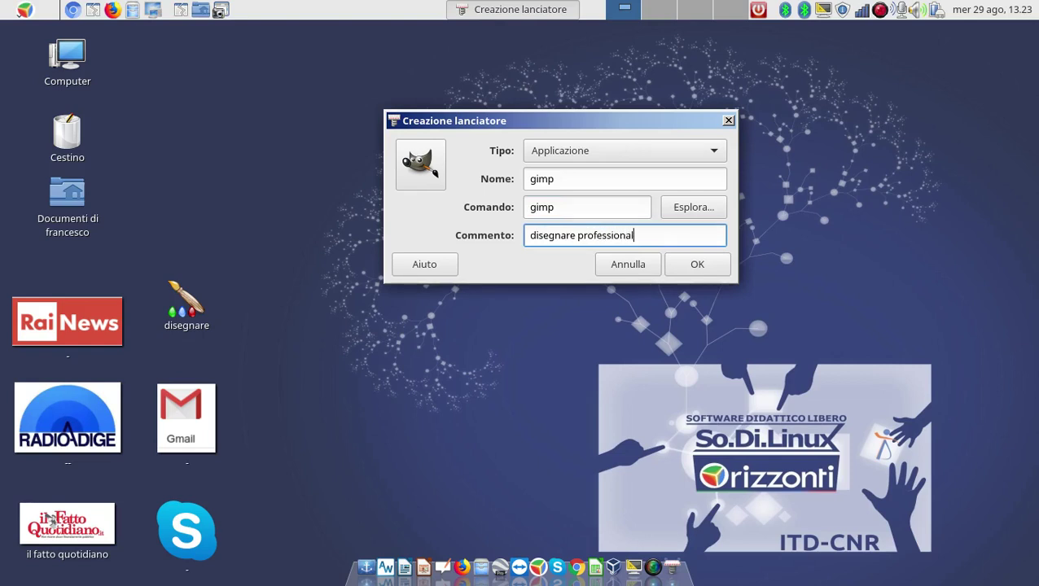
{"action": "left_click", "coordinate": [707, 267]}
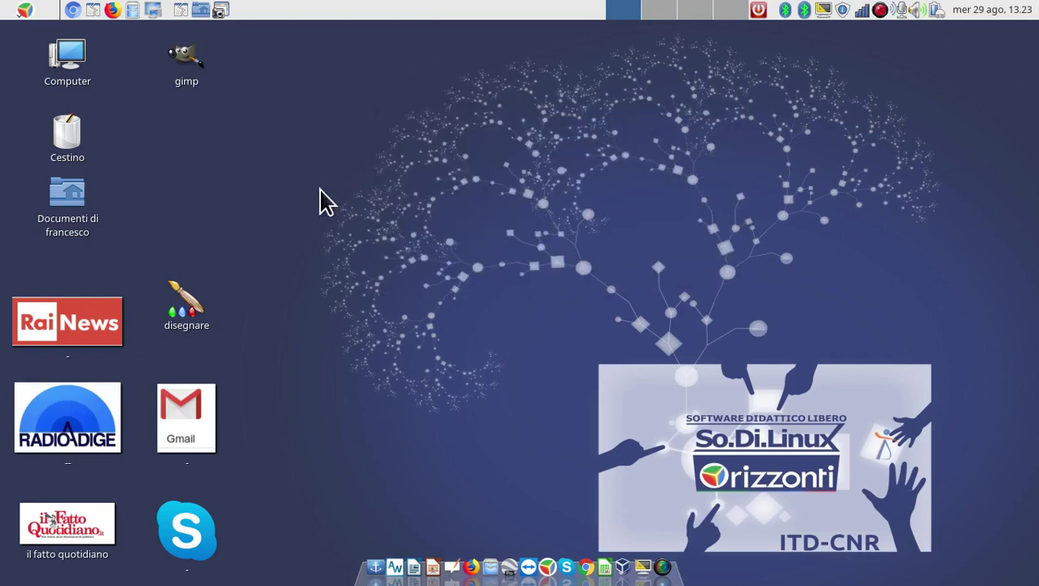
Move the gimp launcher into the empty space above the disegnare icon and try resizing its icon.
{"action": "left_click_drag", "start_coordinate": [195, 63], "coordinate": [192, 162]}
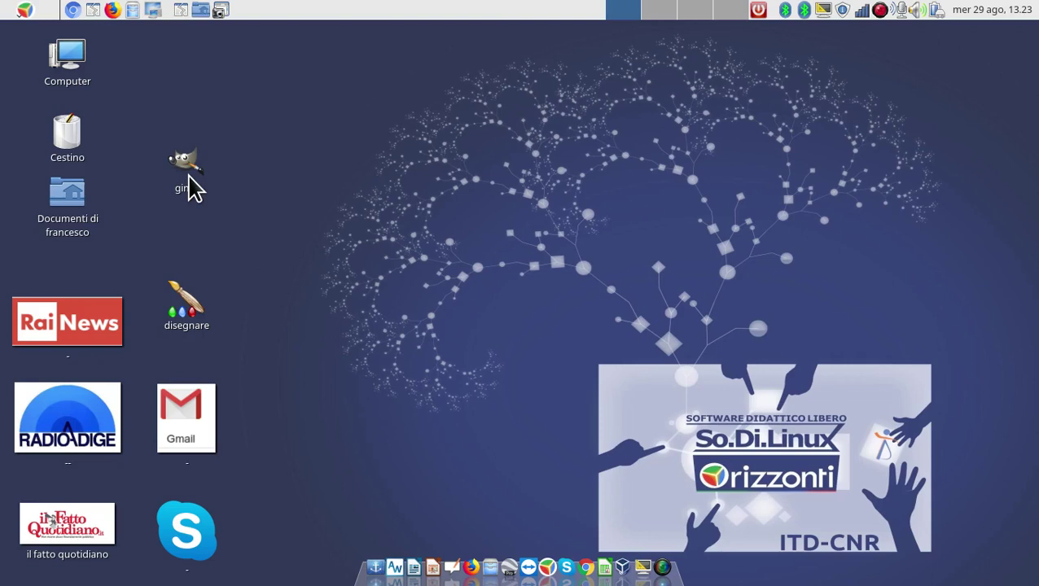
{"action": "right_click", "coordinate": [190, 176]}
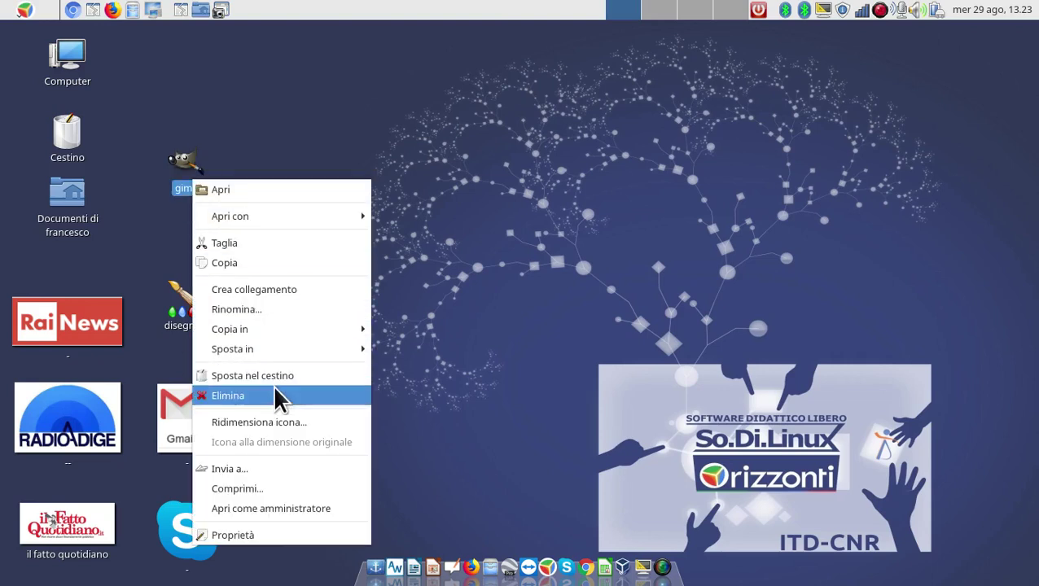
{"action": "left_click", "coordinate": [276, 422]}
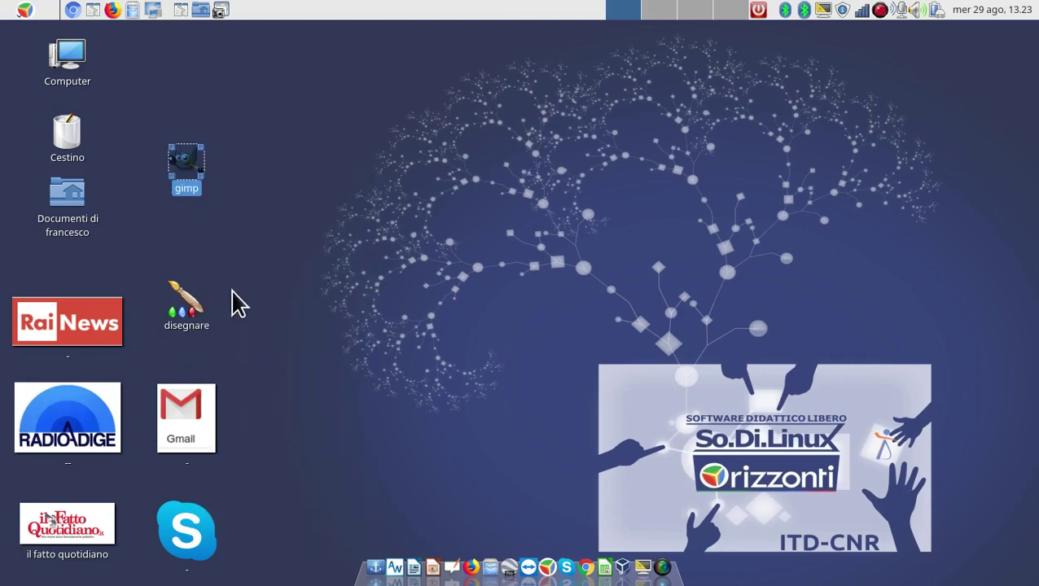
{"action": "mouse_move", "coordinate": [202, 153]}
{"action": "left_mouse_down"}
{"action": "mouse_move", "coordinate": [491, 70]}
{"action": "mouse_move", "coordinate": [195, 162]}
{"action": "left_mouse_up"}
Test the gimp launcher by opening the program, and close its window.
{"action": "double_click", "coordinate": [186, 161]}
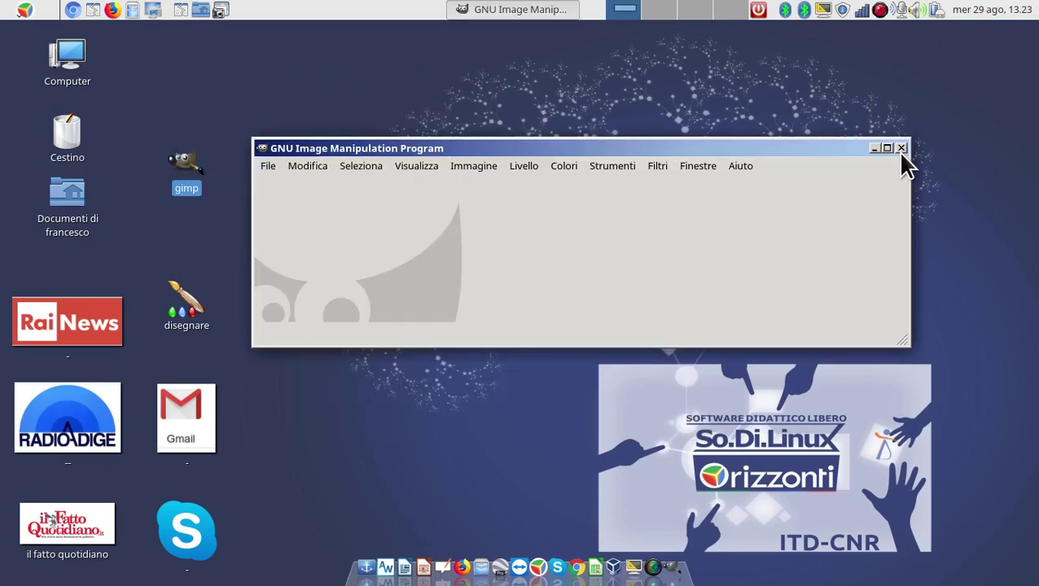
{"action": "left_click", "coordinate": [900, 147]}
{"action": "left_click", "coordinate": [151, 173]}
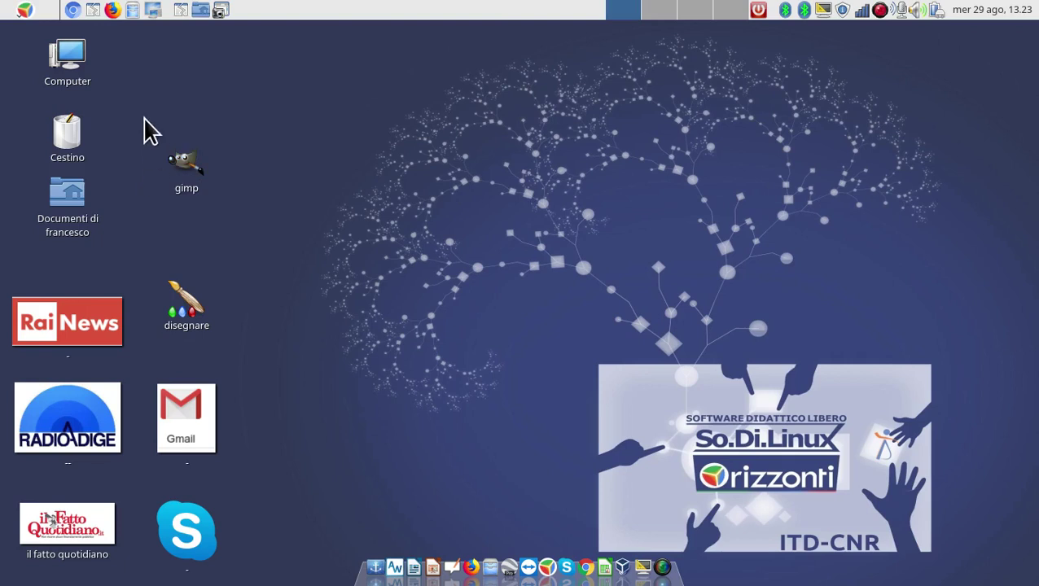
Add the Editor di immagini GIMP launcher from the Grafica applications to the desktop.
{"action": "left_click", "coordinate": [33, 10]}
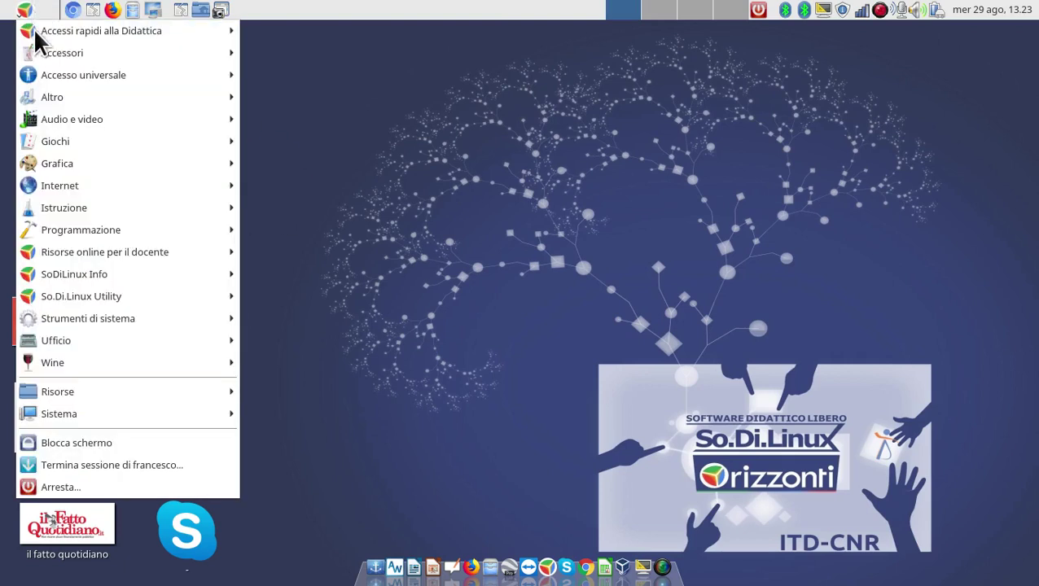
{"action": "mouse_move", "coordinate": [63, 167]}
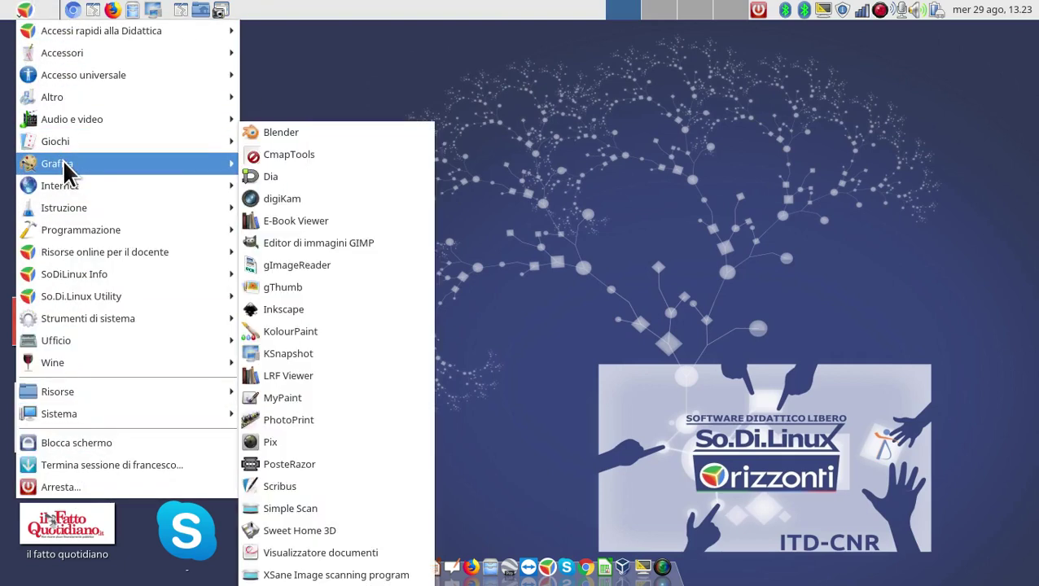
{"action": "right_click", "coordinate": [301, 237]}
{"action": "mouse_move", "coordinate": [429, 287]}
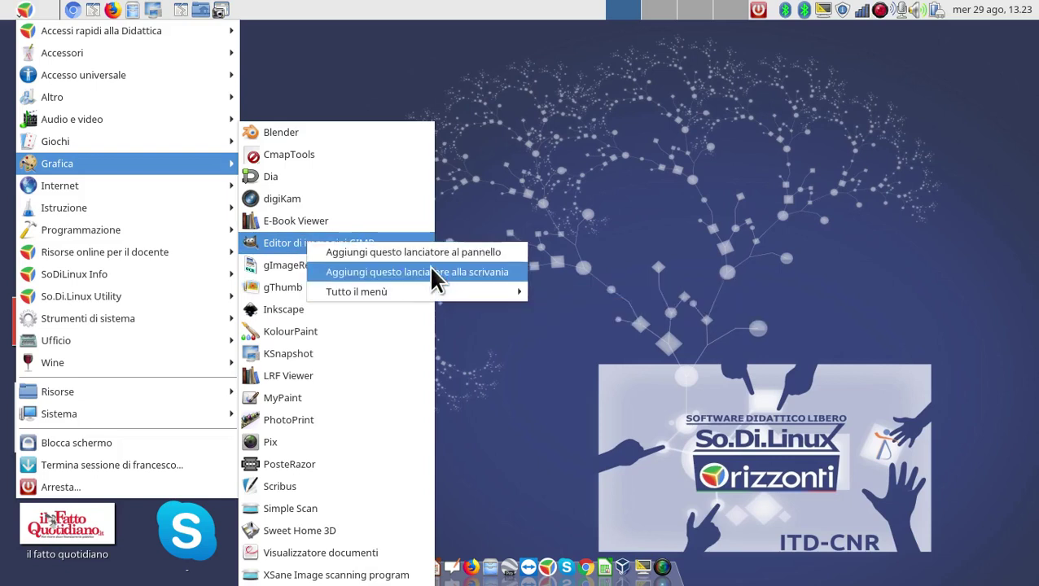
{"action": "left_click", "coordinate": [450, 273]}
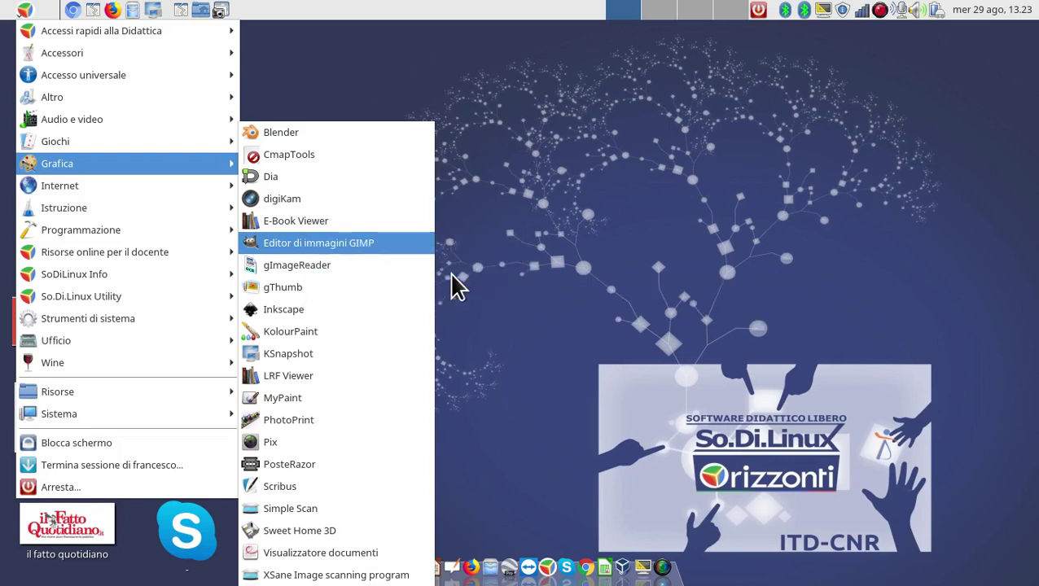
{"action": "left_click", "coordinate": [495, 334]}
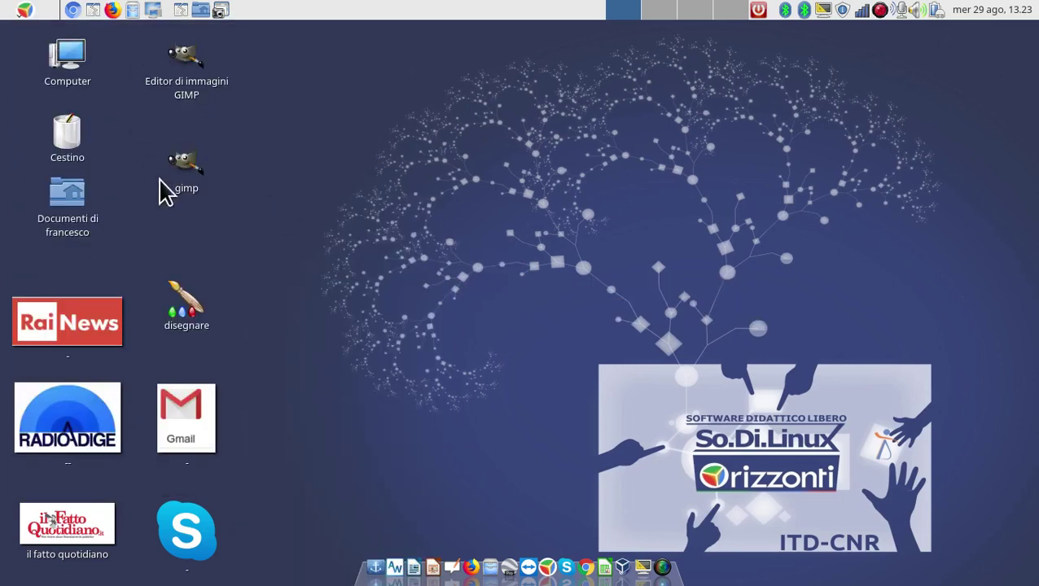
Permanently delete the Editor di immagini GIMP launcher from the desktop.
{"action": "right_click", "coordinate": [181, 54]}
{"action": "left_click", "coordinate": [282, 269]}
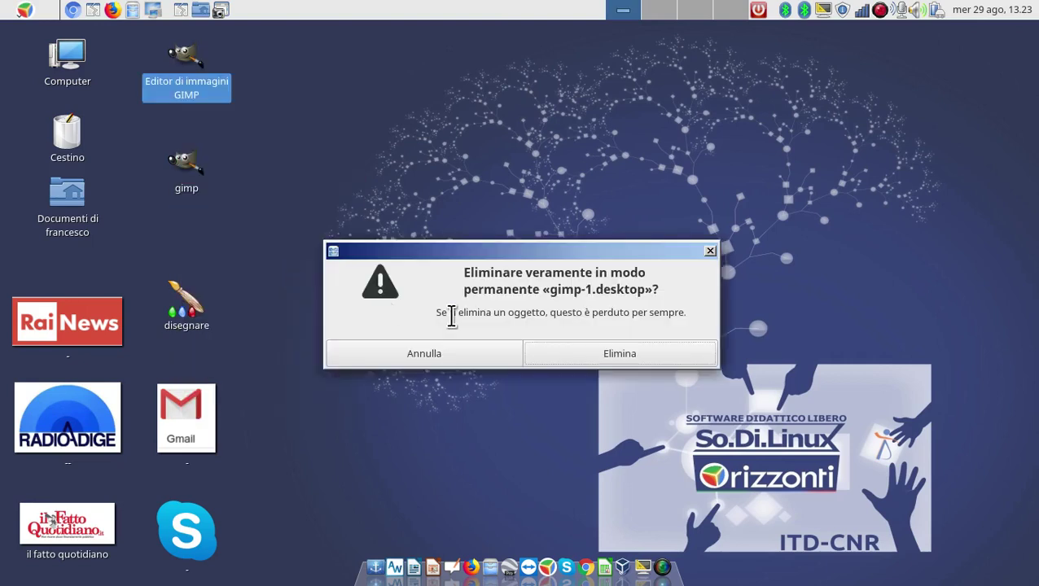
{"action": "left_click", "coordinate": [593, 350]}
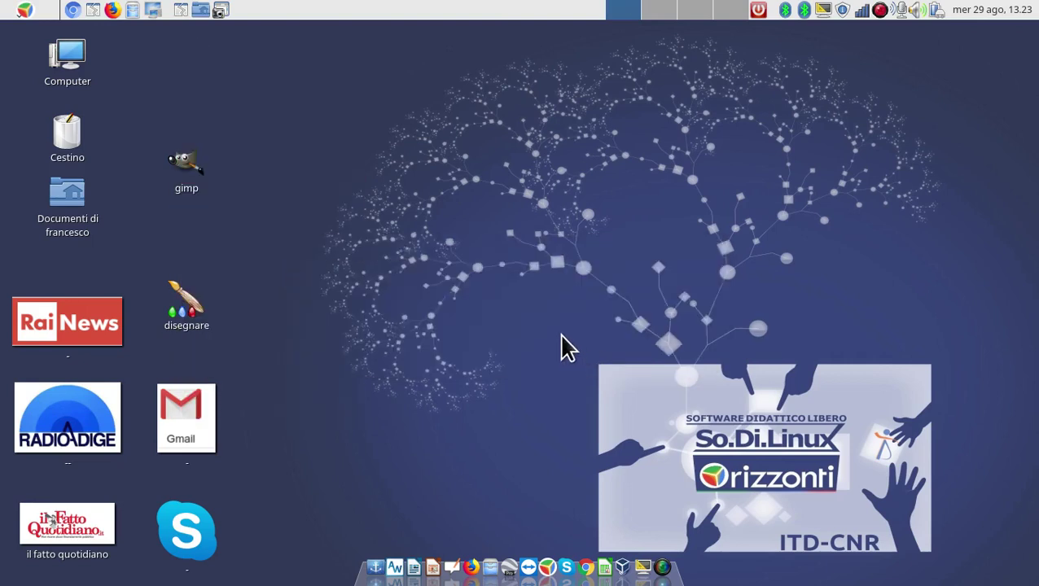
Start a new desktop launcher of type Posizione, name it RAI NEWS 24, and move its dialog away from the screen centre.
{"action": "right_click", "coordinate": [486, 172]}
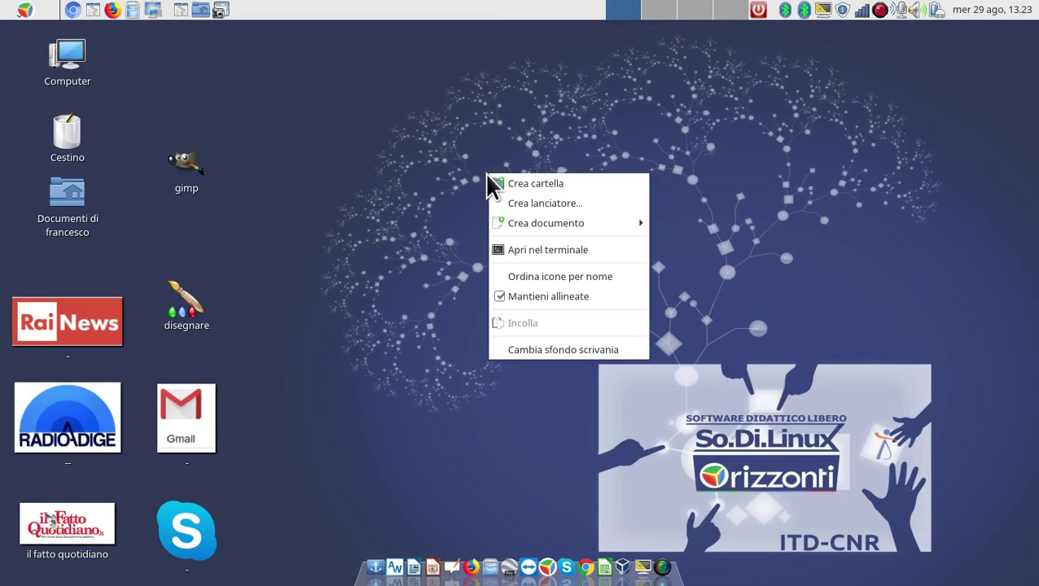
{"action": "left_click", "coordinate": [567, 203]}
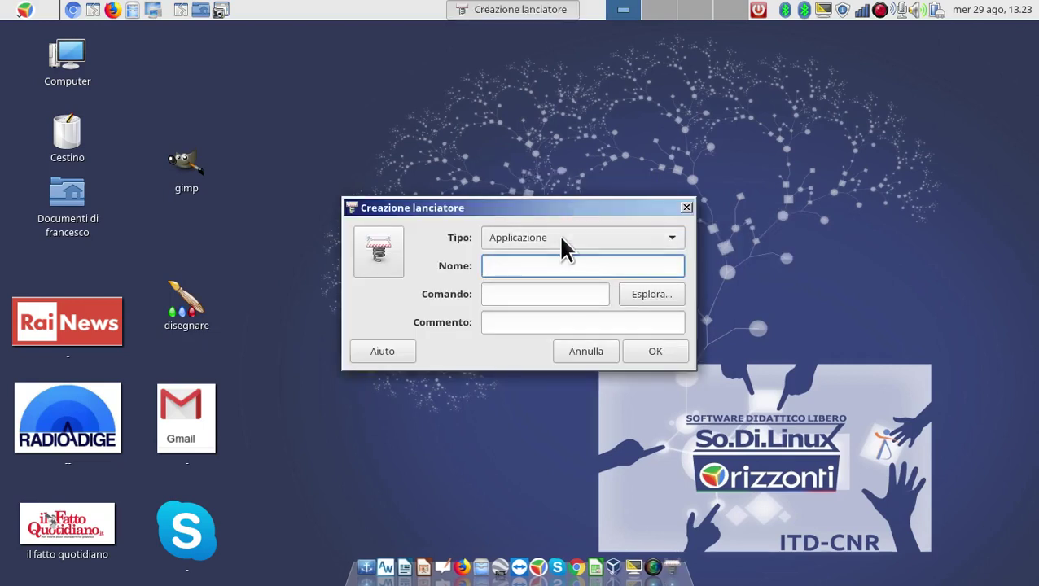
{"action": "left_click", "coordinate": [561, 239]}
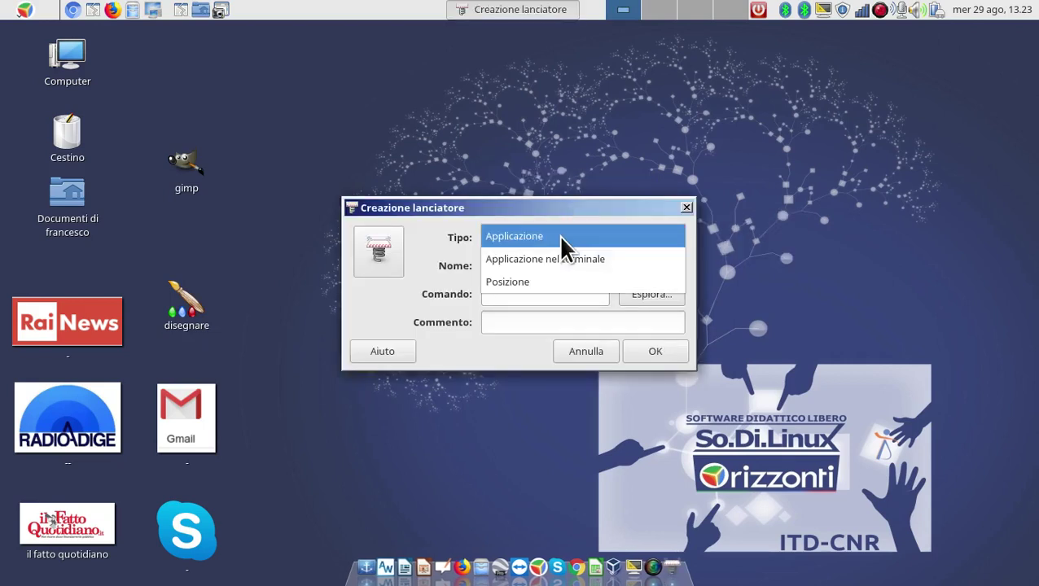
{"action": "left_click", "coordinate": [508, 284]}
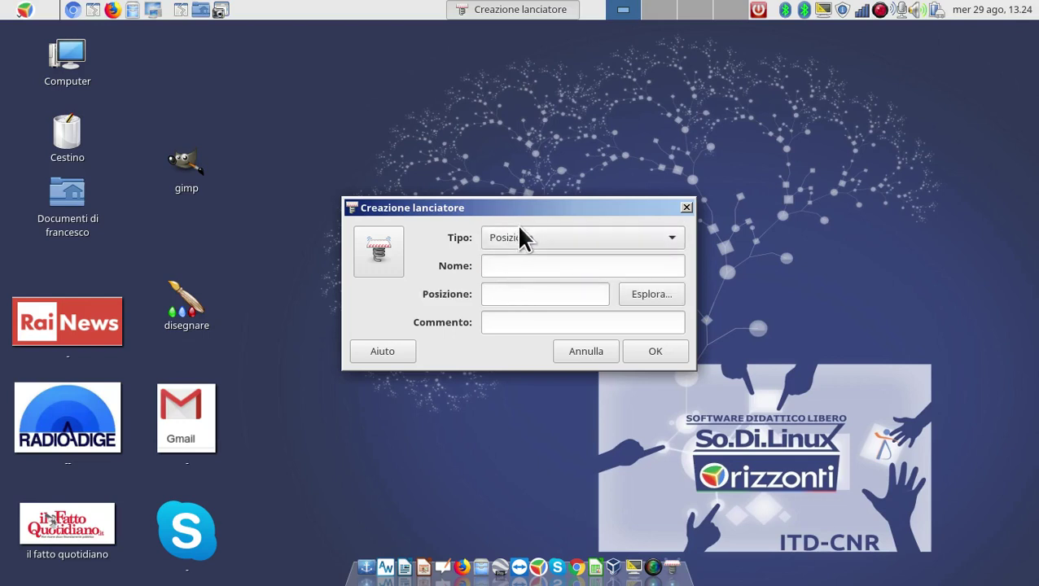
{"action": "left_click", "coordinate": [531, 267]}
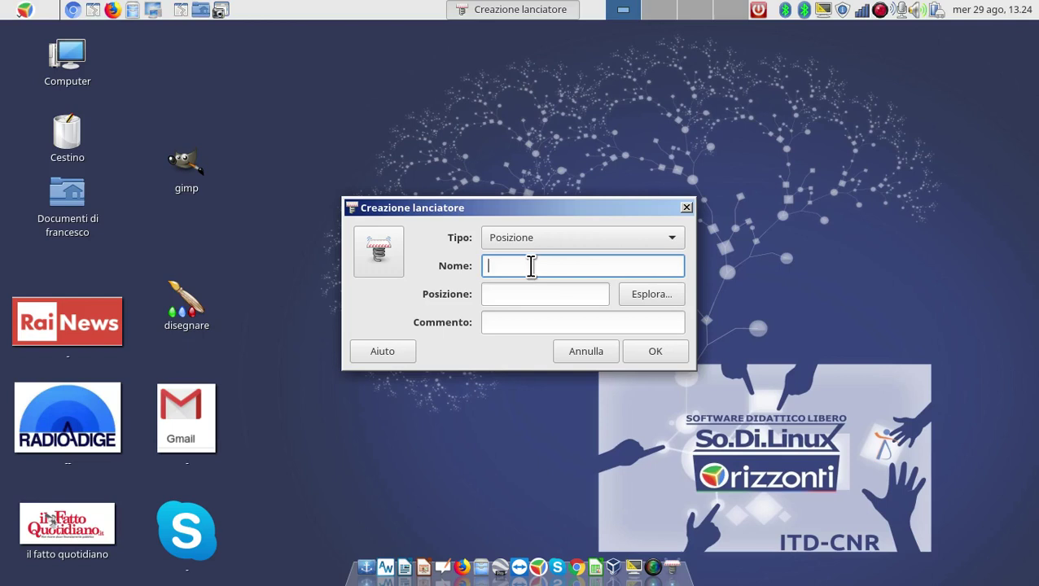
{"action": "type", "text": "ra"}
{"action": "left_click_drag", "start_coordinate": [601, 218], "coordinate": [673, 126]}
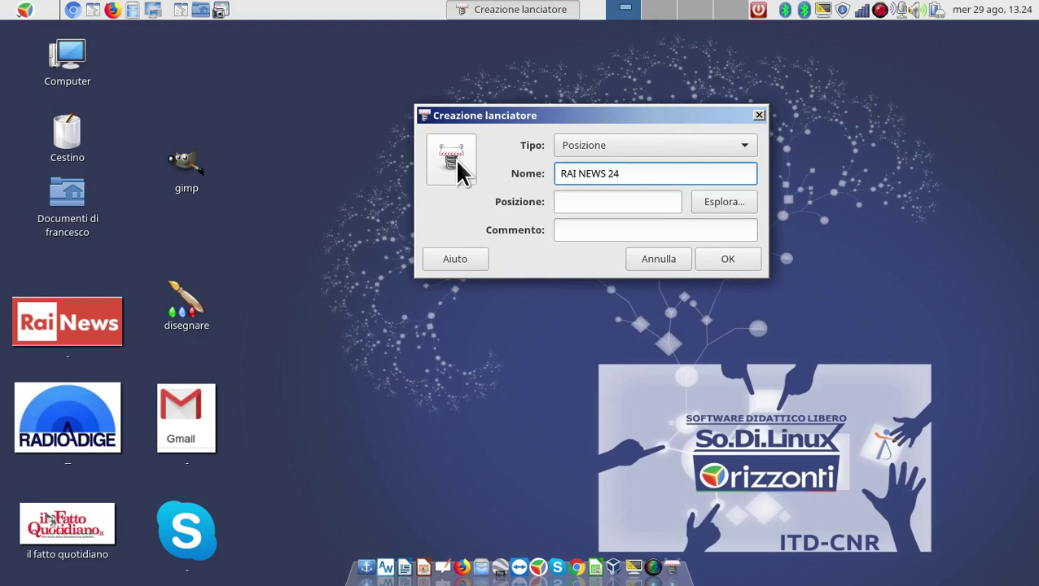
{"action": "left_click", "coordinate": [454, 158]}
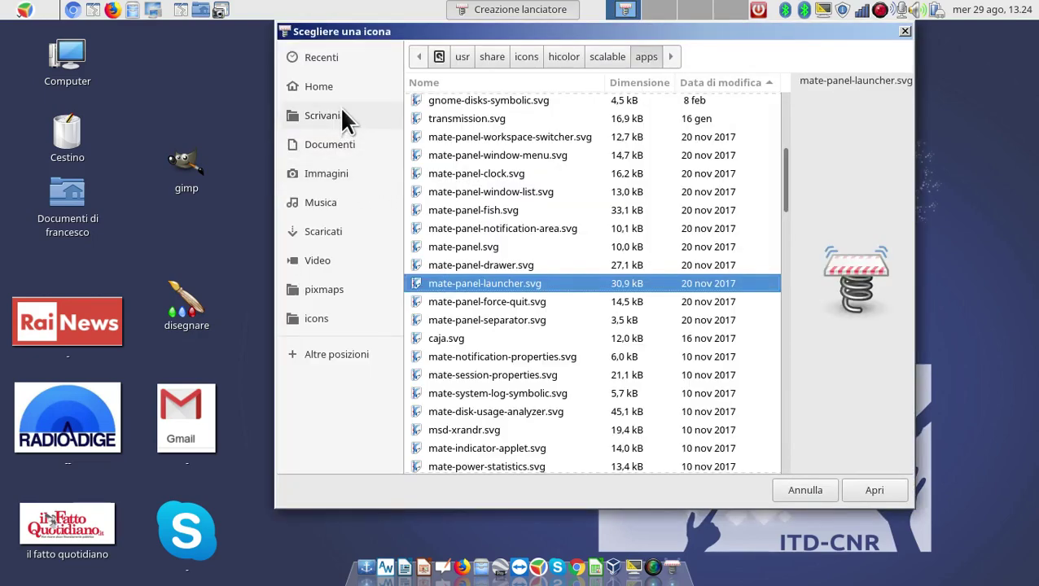
{"action": "left_click", "coordinate": [314, 171]}
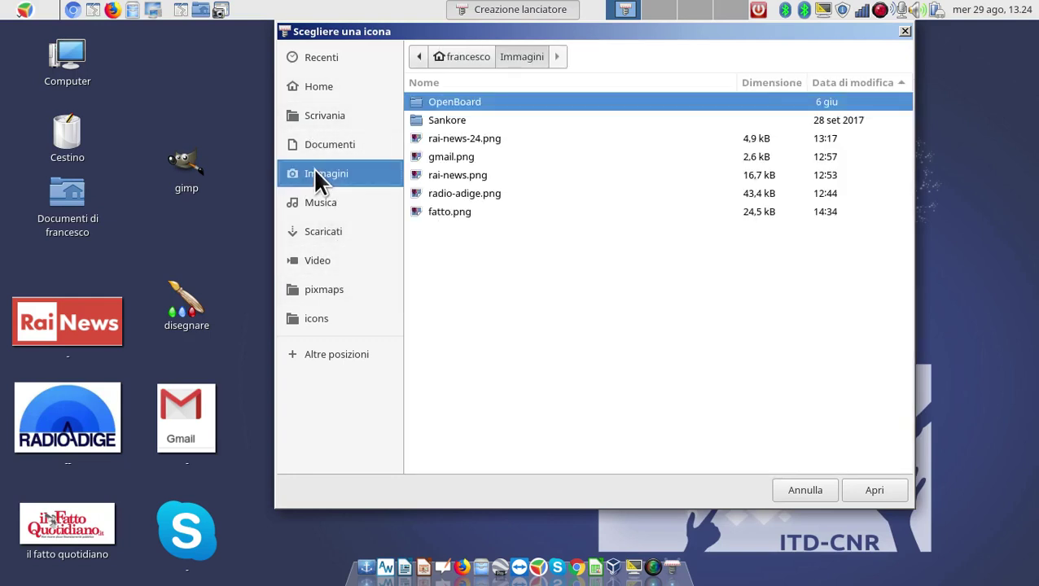
{"action": "left_click", "coordinate": [447, 145]}
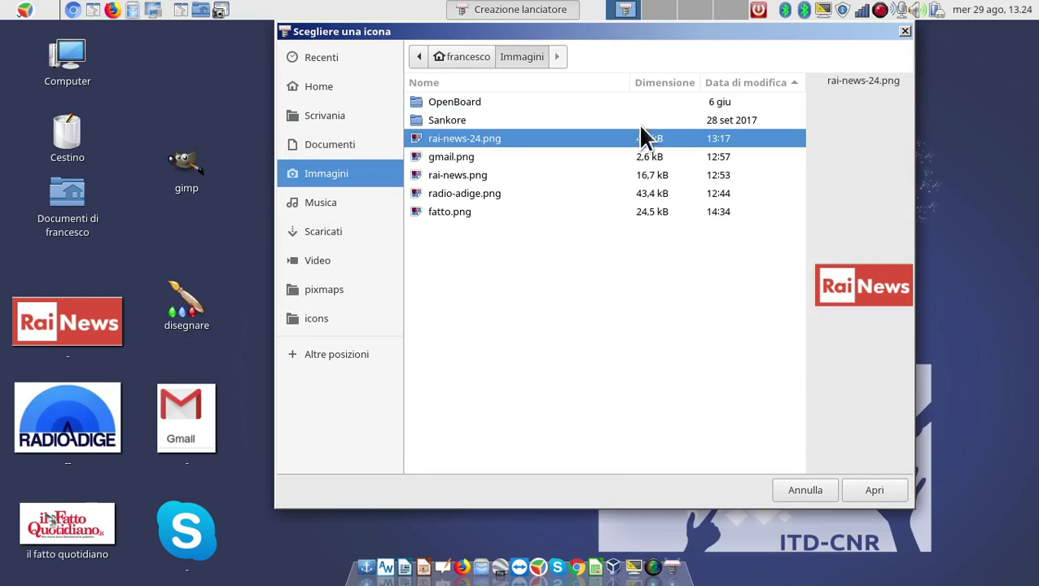
{"action": "left_click", "coordinate": [903, 33]}
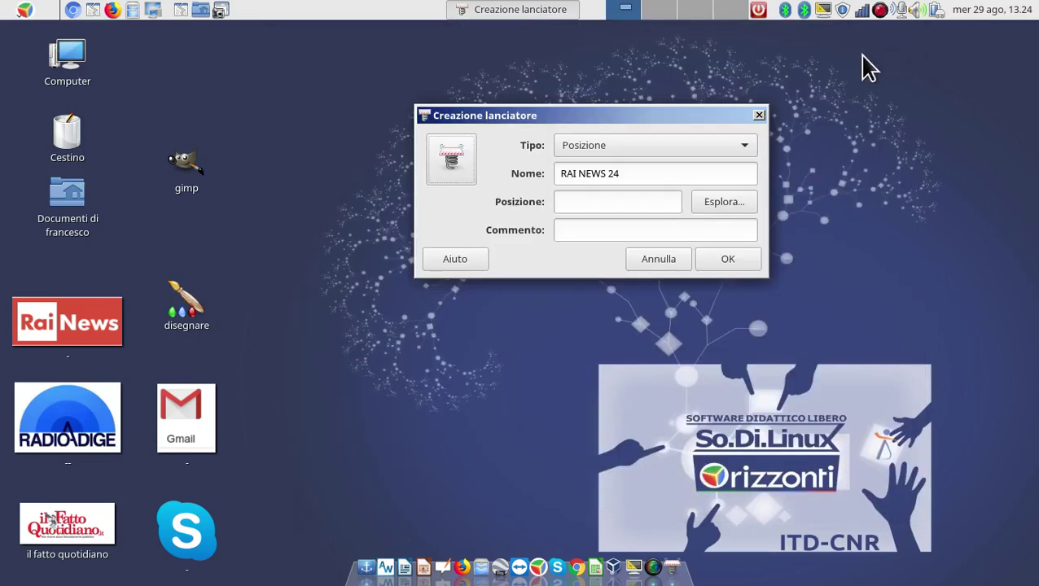
Switch to Chromium on the second workspace and search Google Immagini for RAI NEWS 24.
{"action": "left_click", "coordinate": [658, 12]}
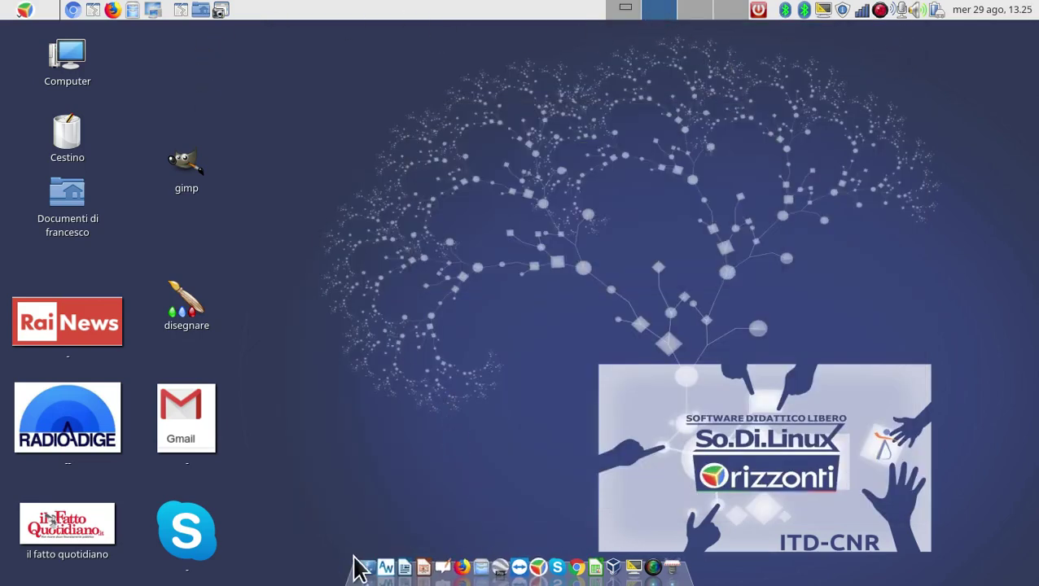
{"action": "left_click", "coordinate": [73, 11]}
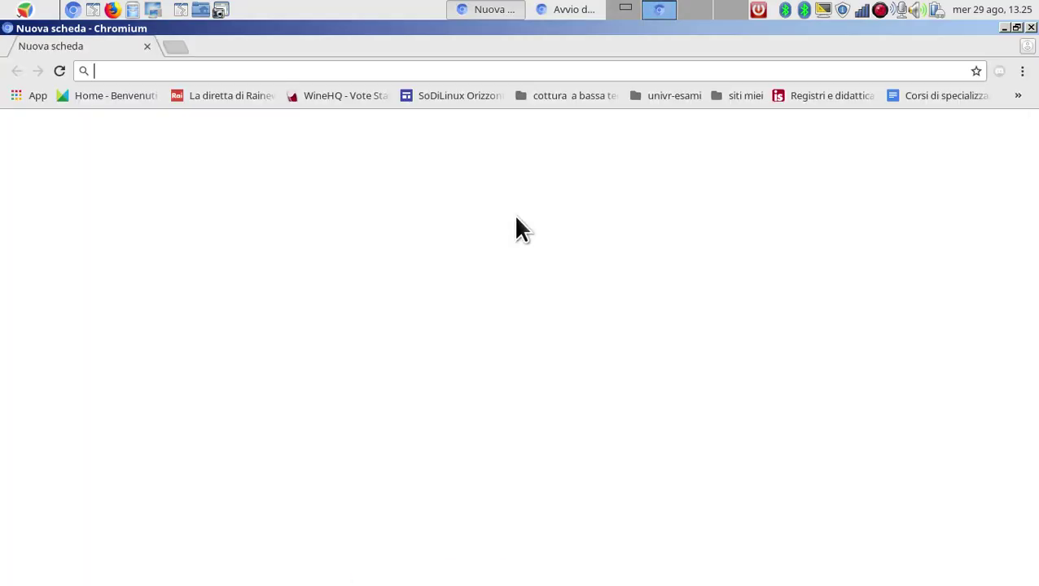
{"action": "left_click", "coordinate": [487, 331]}
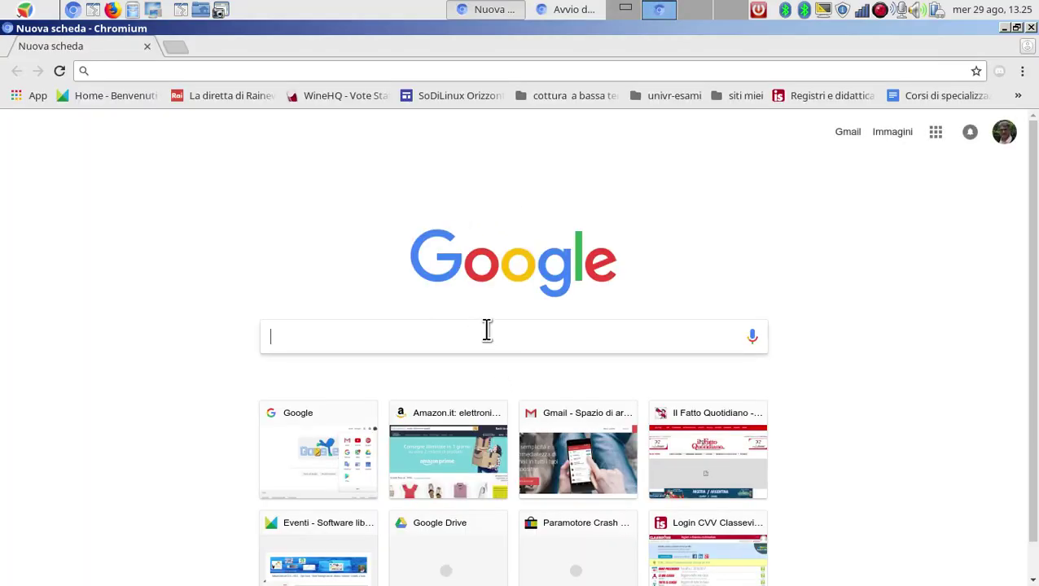
{"action": "left_click", "coordinate": [884, 139]}
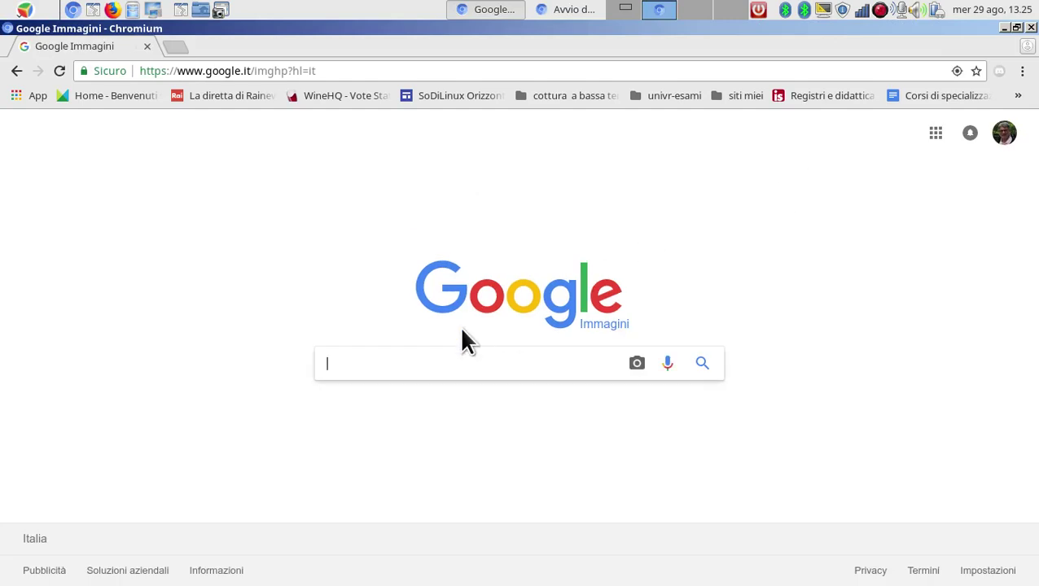
{"action": "type", "text": "RAI"}
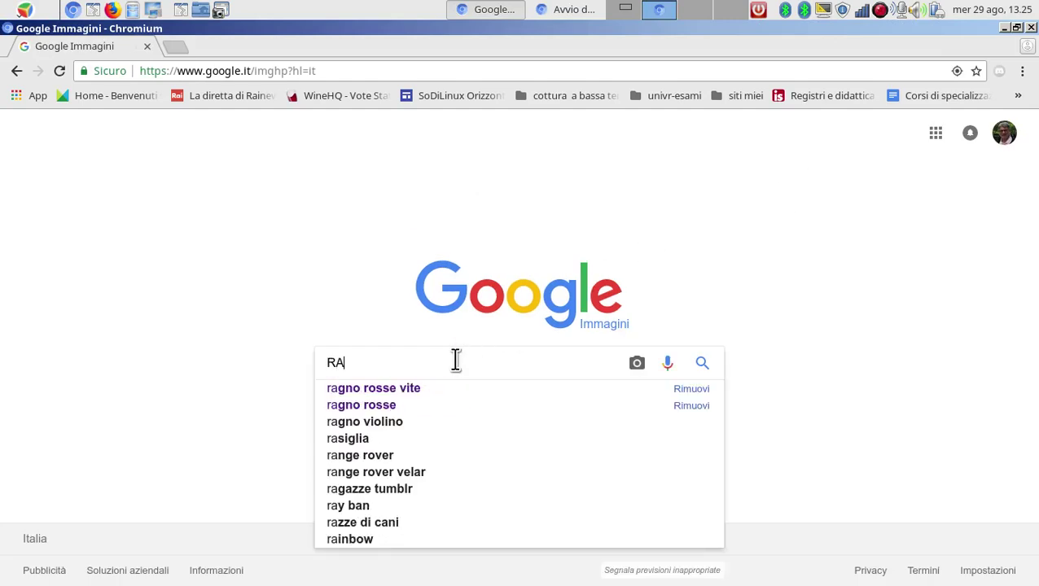
{"action": "type", "text": " E"}
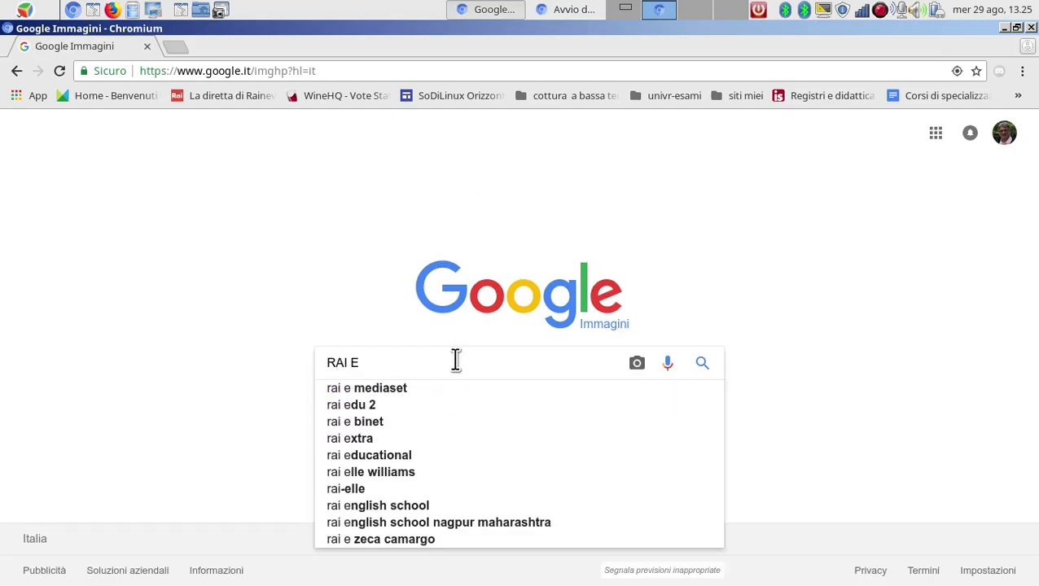
{"action": "key", "text": "BackSpace"}
{"action": "type", "text": "NEW"}
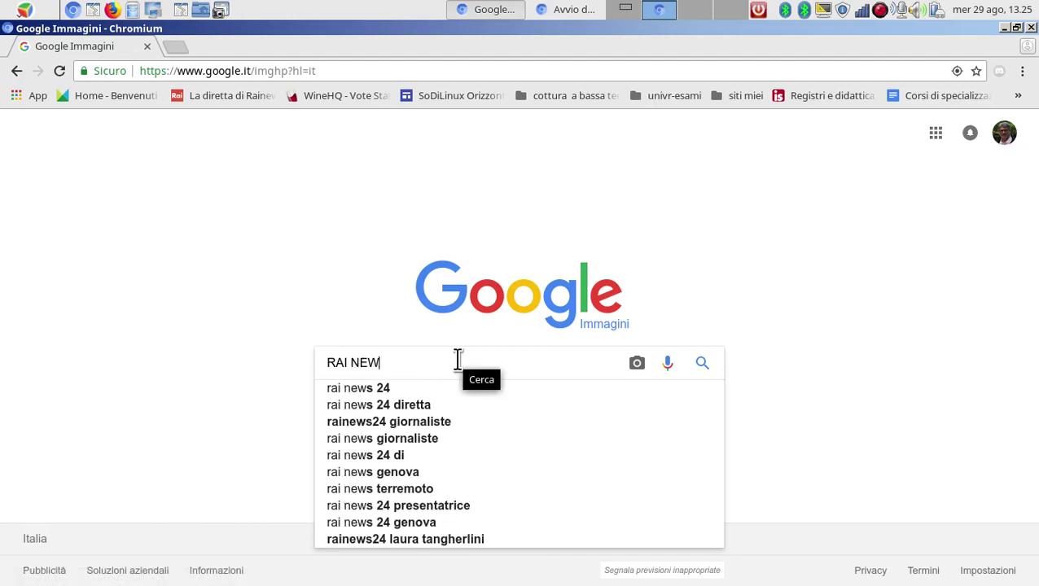
{"action": "type", "text": "S 24"}
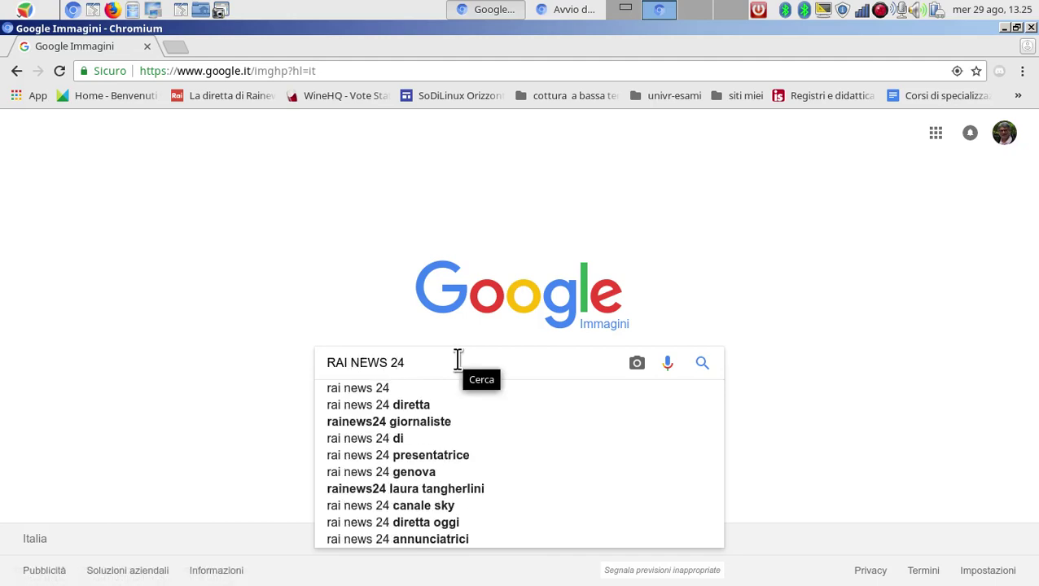
{"action": "key", "text": "Return"}
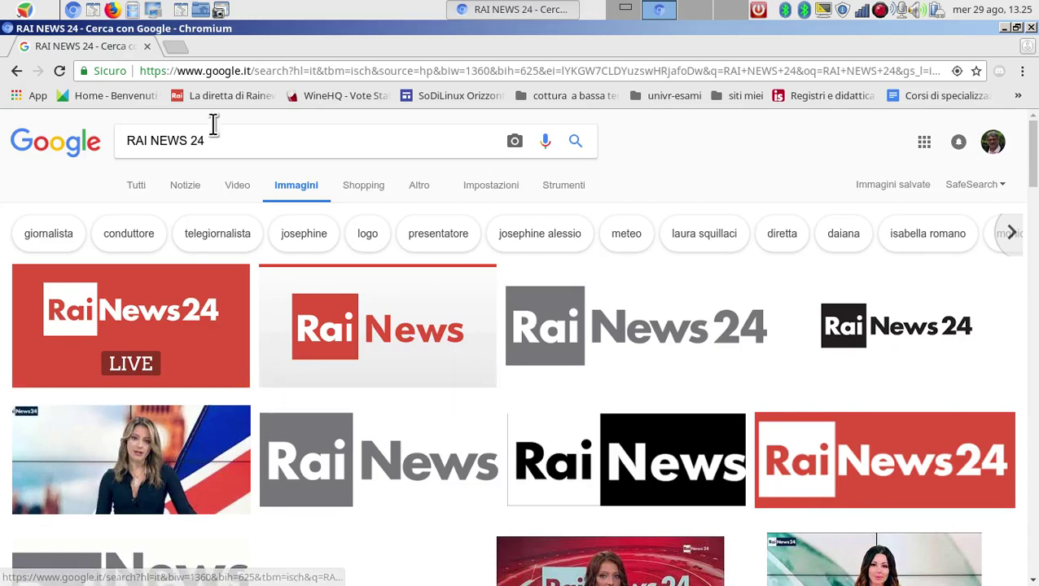
Take an area screenshot of the red RaiNews24 LIVE logo in the image results.
{"action": "left_click", "coordinate": [221, 10]}
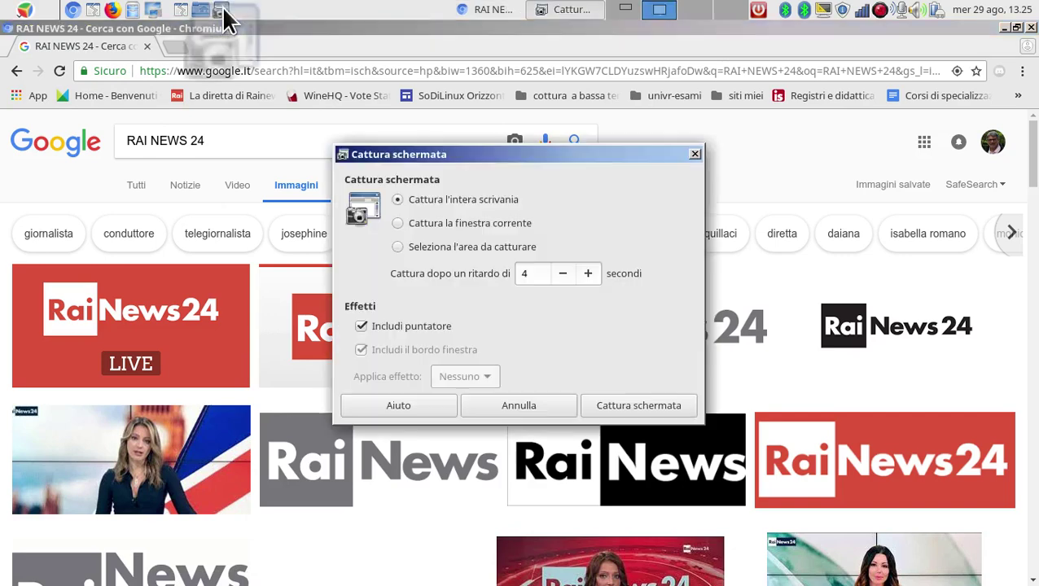
{"action": "left_click", "coordinate": [406, 246]}
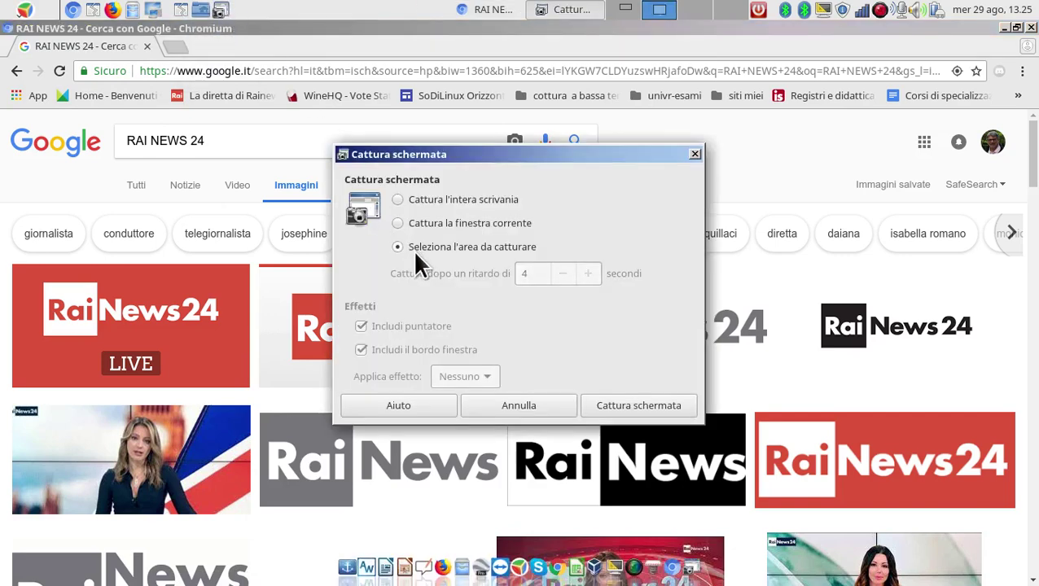
{"action": "left_click", "coordinate": [671, 405]}
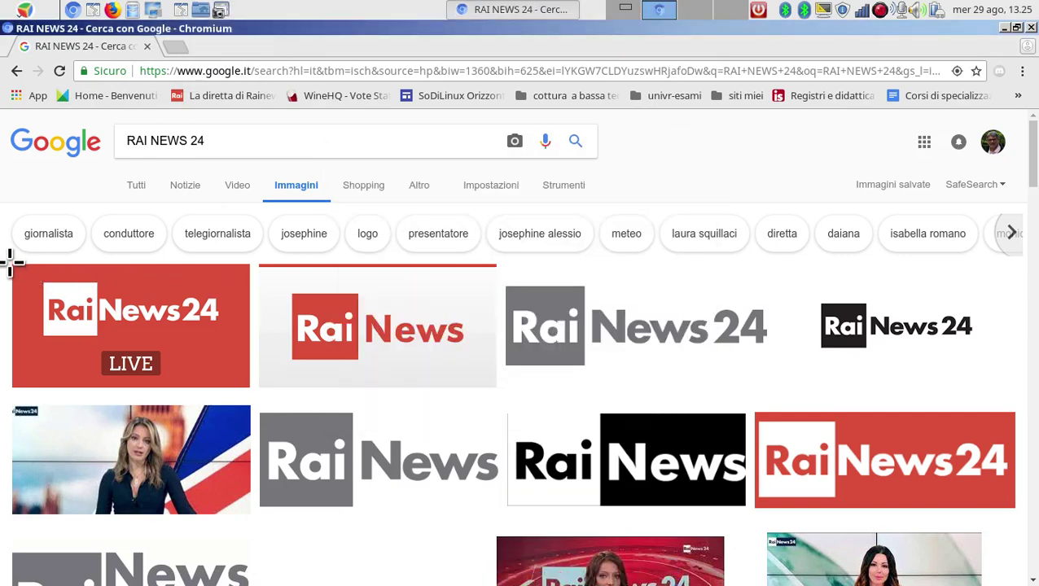
{"action": "left_click_drag", "start_coordinate": [8, 260], "coordinate": [251, 389]}
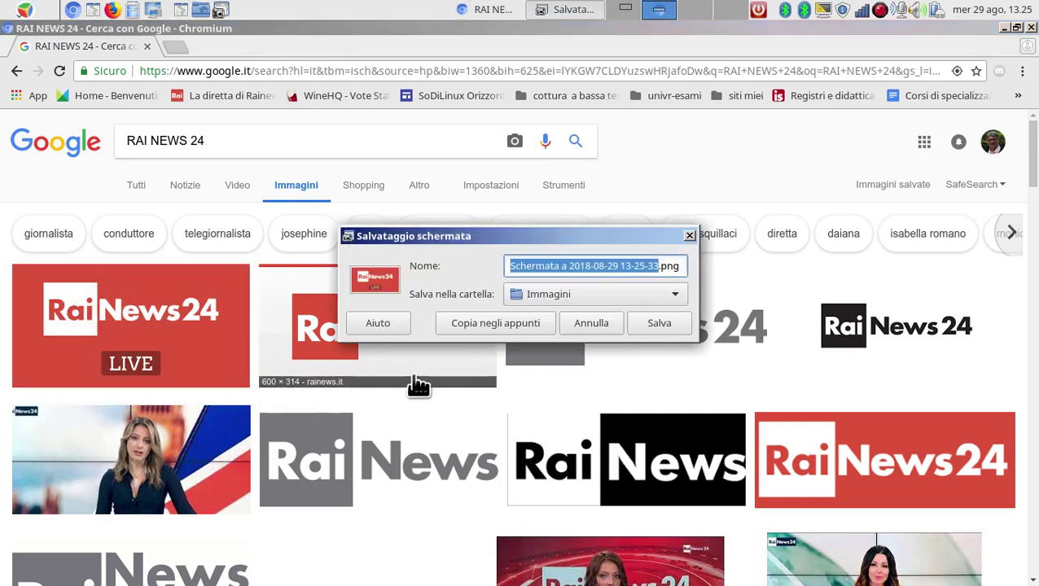
Save the captured logo as RAI-NEWS-24-LIVE.png in the Immagini folder.
{"action": "left_click", "coordinate": [659, 266]}
{"action": "left_click_drag", "start_coordinate": [659, 265], "coordinate": [503, 264]}
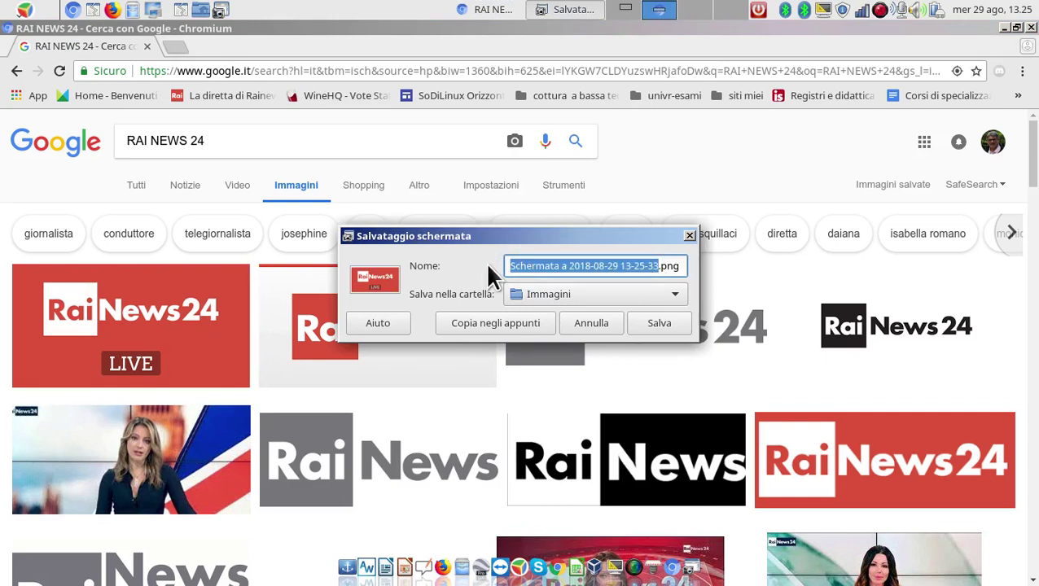
{"action": "type", "text": "RAI"}
{"action": "type", "text": "-"}
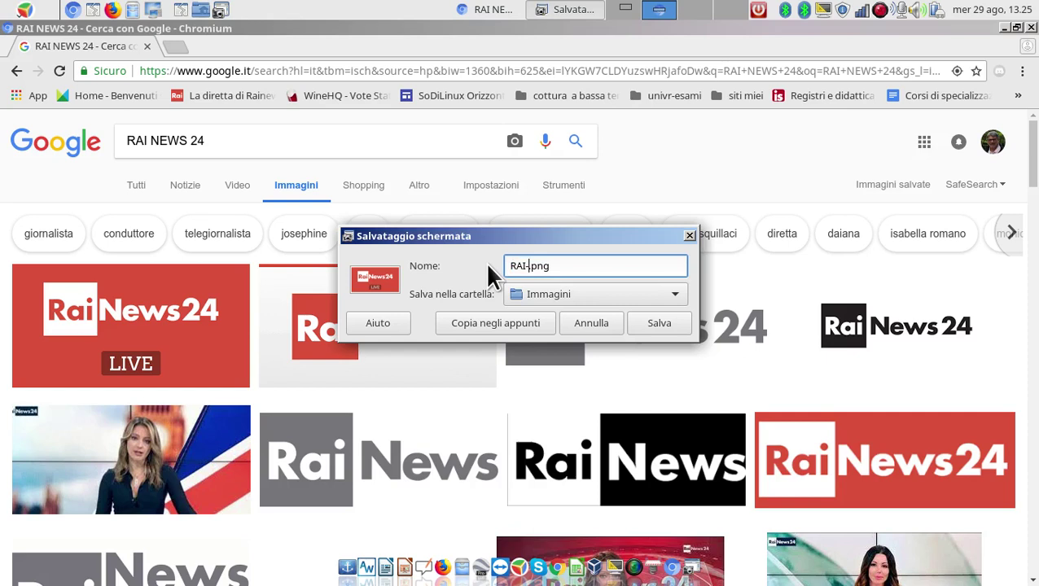
{"action": "type", "text": "NEWS-24-LIVE"}
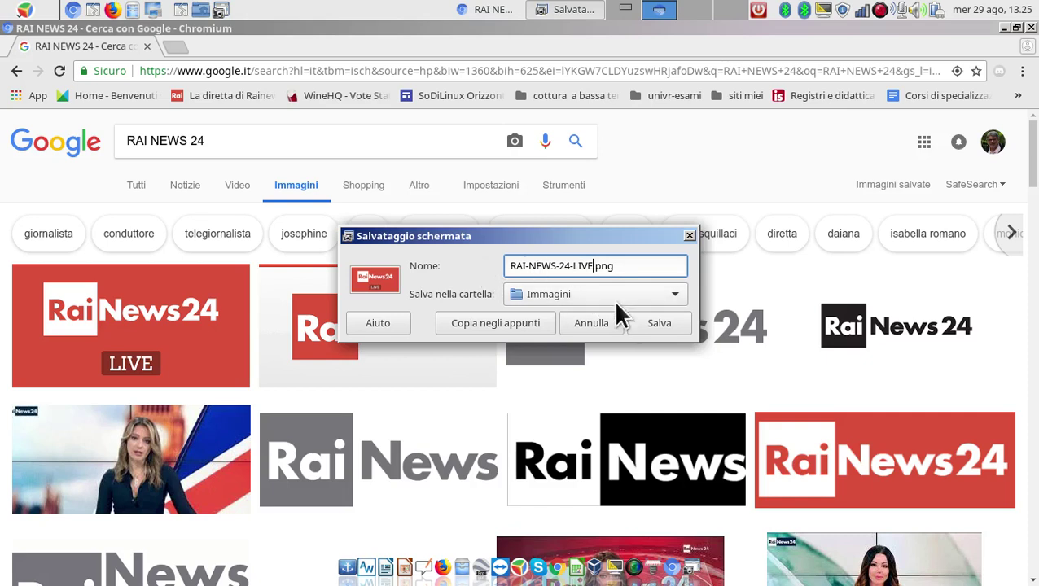
{"action": "left_click", "coordinate": [656, 326]}
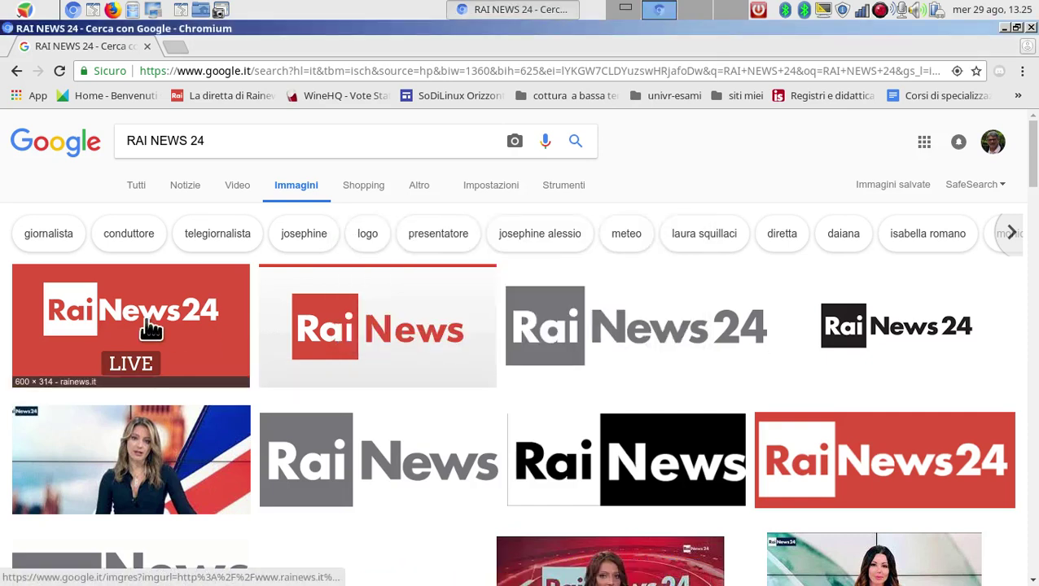
Close Chromium and return to the first workspace with the unfinished RAI NEWS 24 launcher.
{"action": "left_click", "coordinate": [1030, 28]}
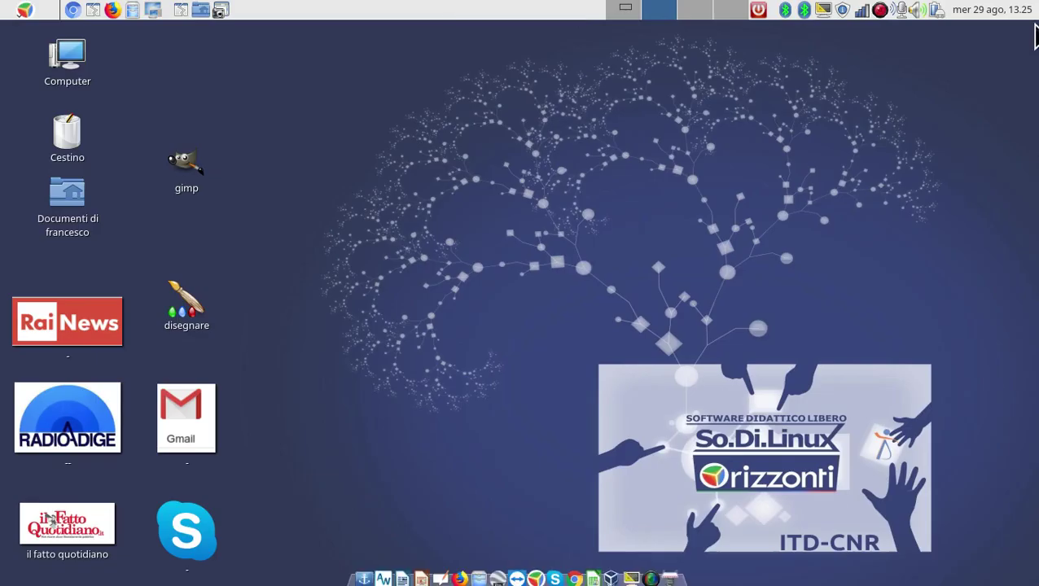
{"action": "left_click", "coordinate": [625, 10]}
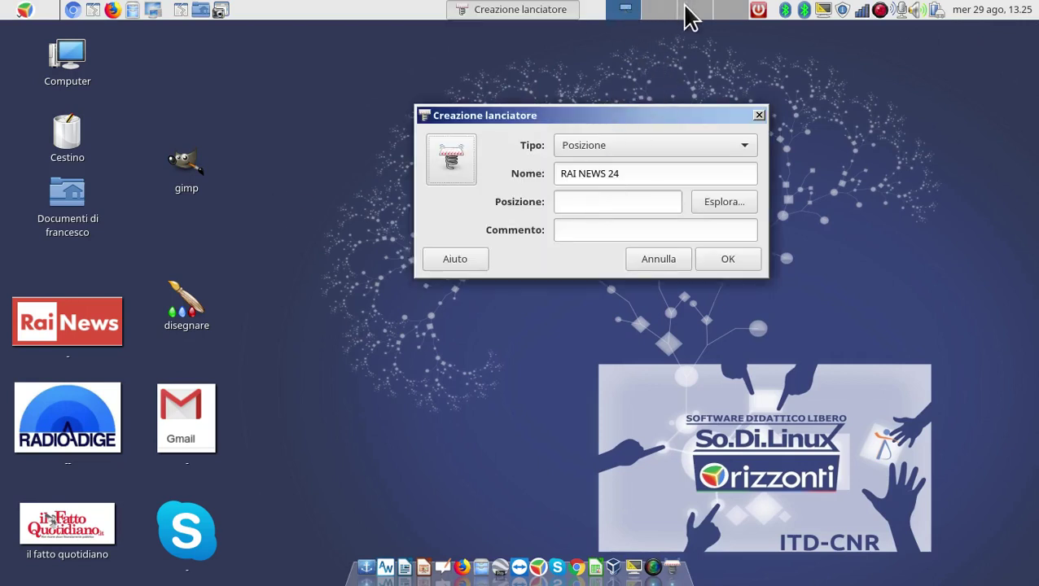
{"action": "left_click", "coordinate": [659, 15]}
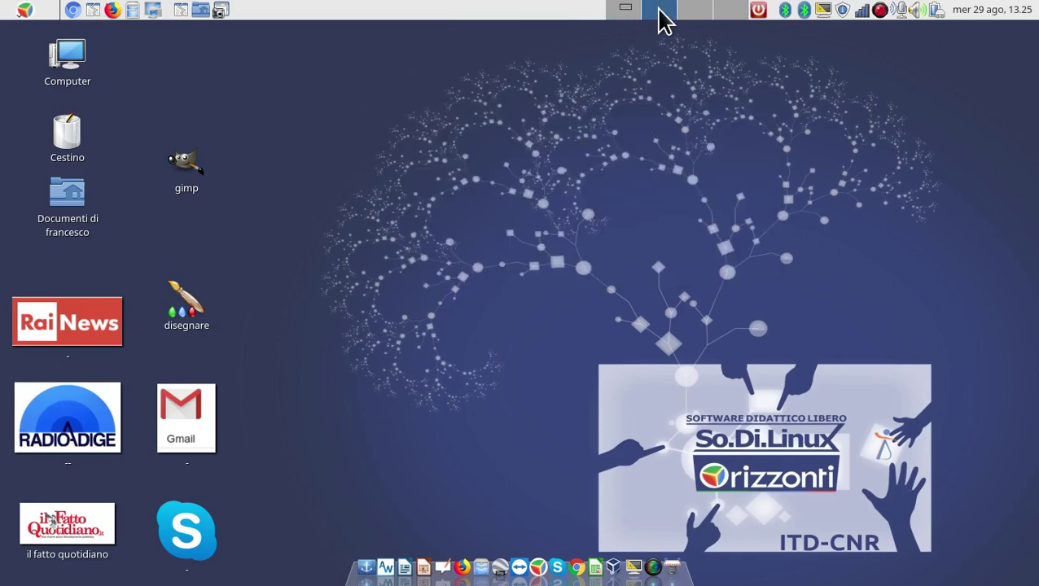
{"action": "left_click", "coordinate": [631, 10]}
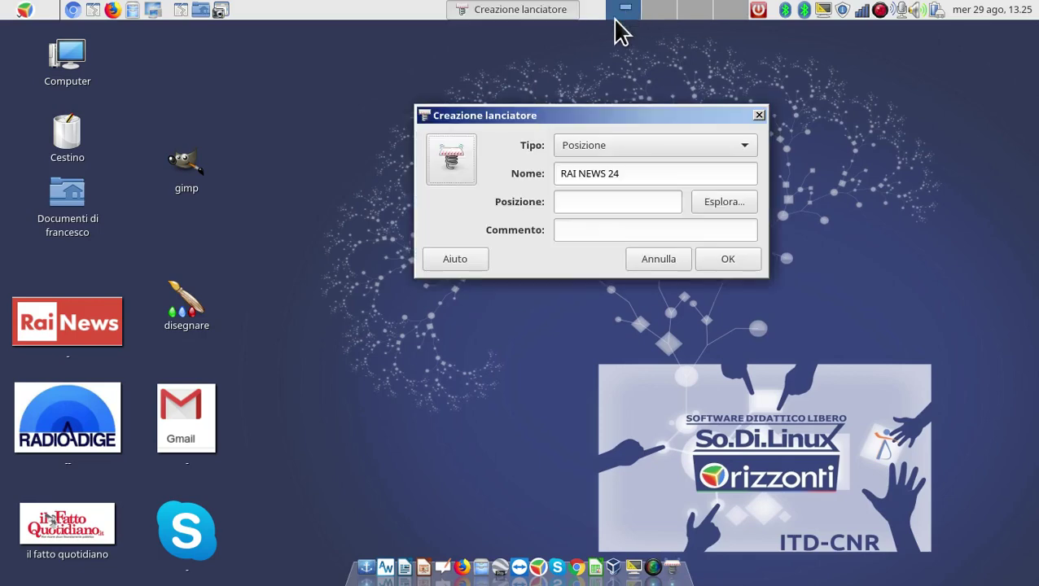
Set the RAI NEWS 24 launcher's icon to RAI-NEWS-24-LIVE.png from the Immagini folder.
{"action": "left_click", "coordinate": [452, 160]}
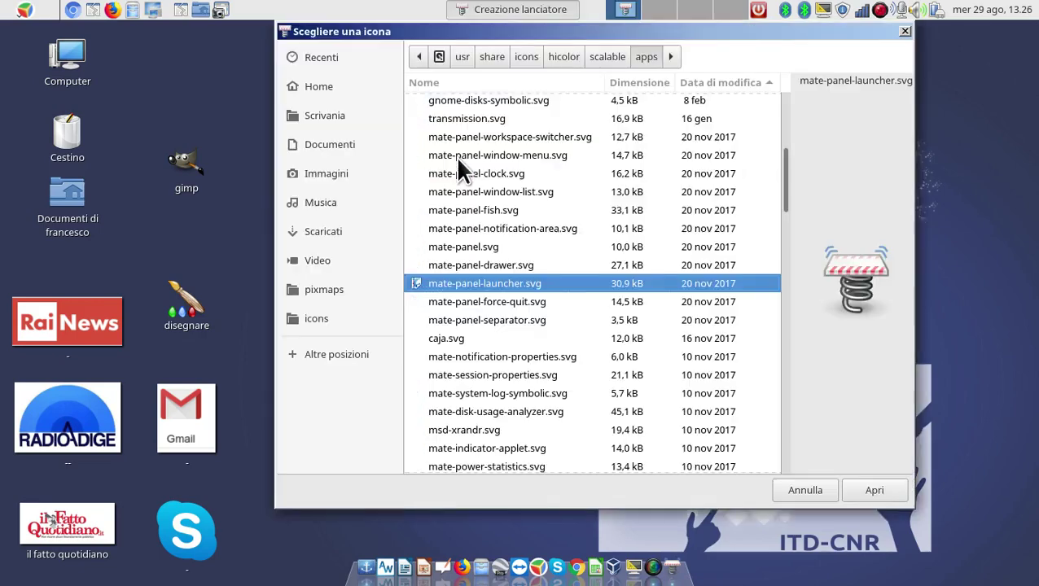
{"action": "left_click", "coordinate": [355, 174]}
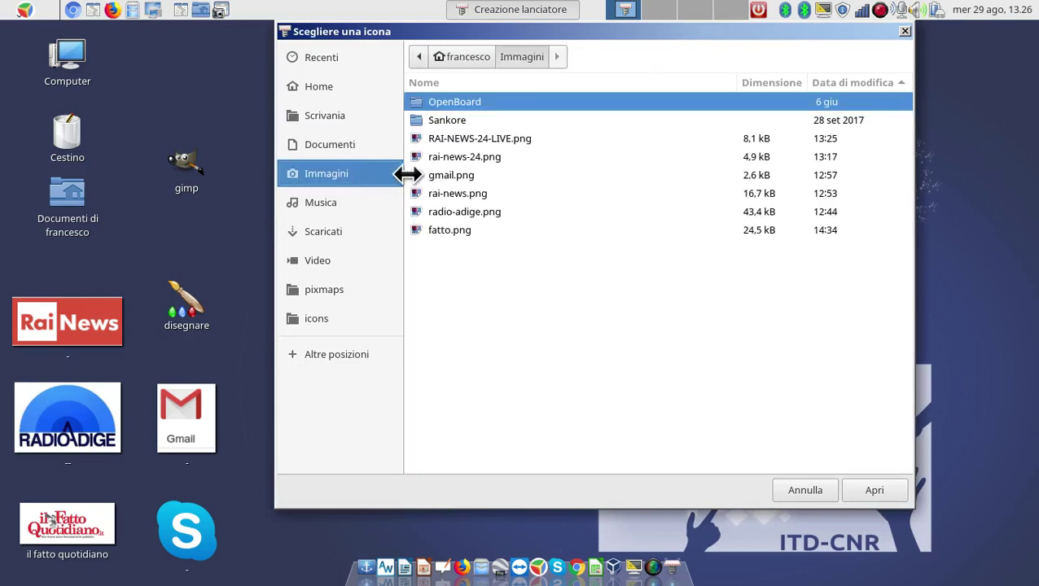
{"action": "left_click", "coordinate": [504, 139]}
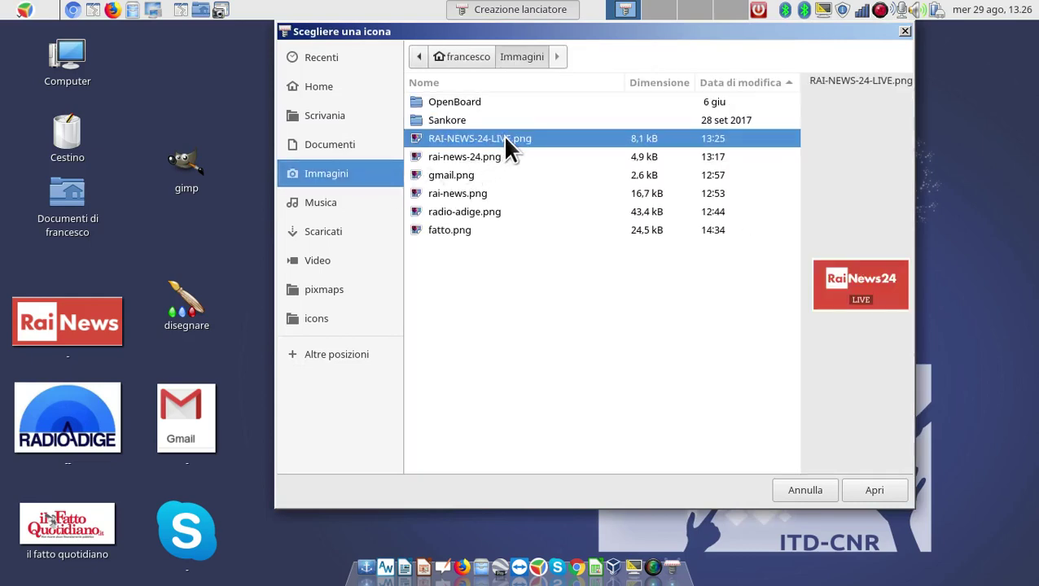
{"action": "left_click", "coordinate": [877, 490]}
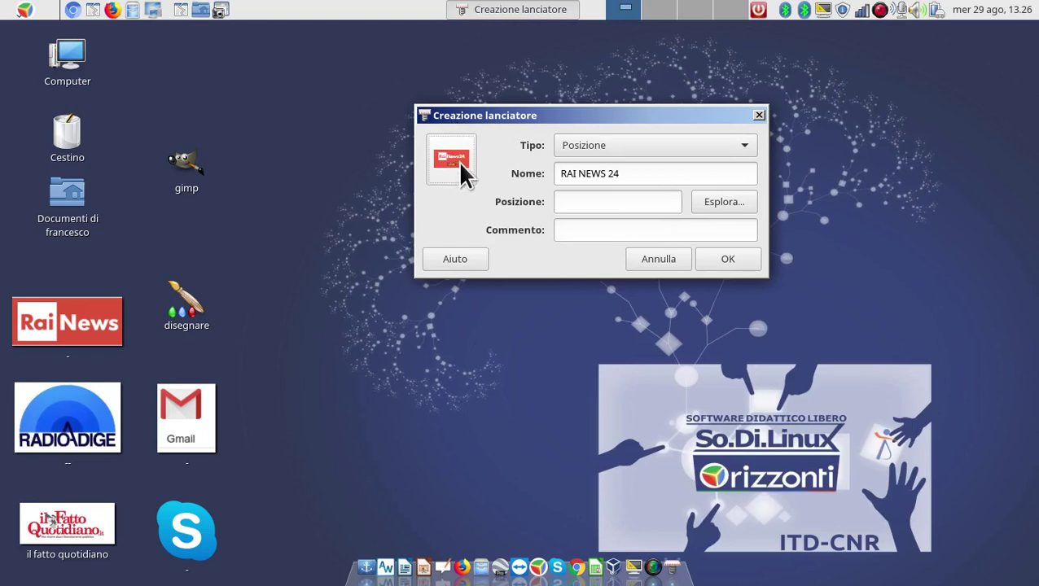
Switch to Chromium on the second workspace and load the bookmarked La diretta di Rainews24 page.
{"action": "left_click", "coordinate": [583, 200]}
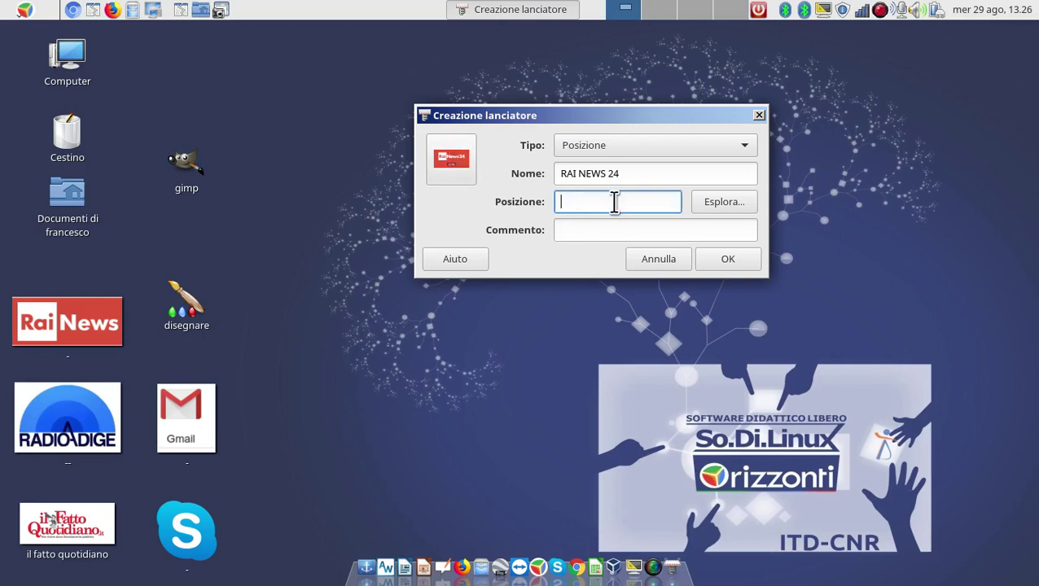
{"action": "left_click", "coordinate": [656, 14]}
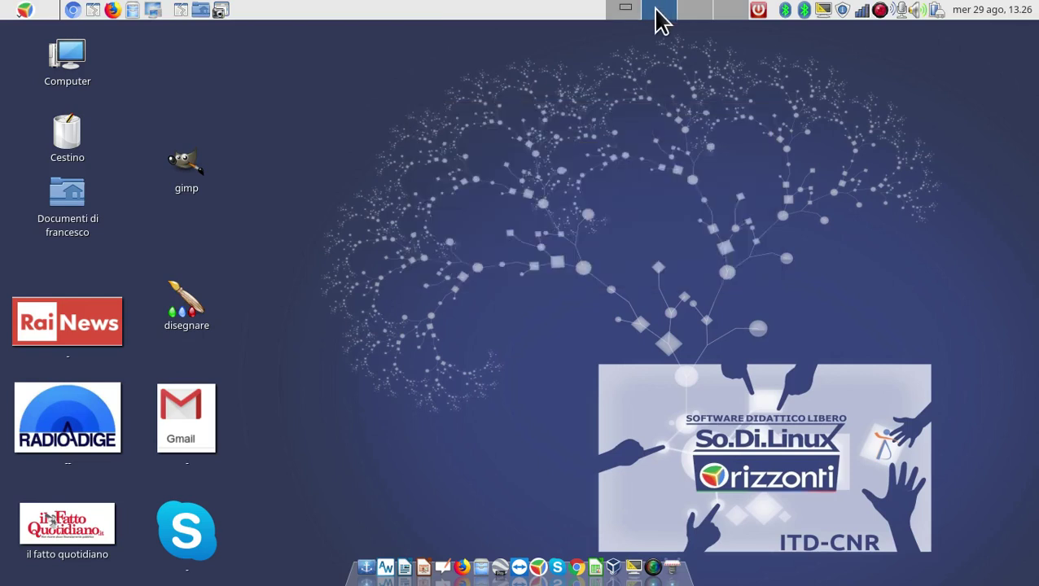
{"action": "left_click", "coordinate": [692, 23]}
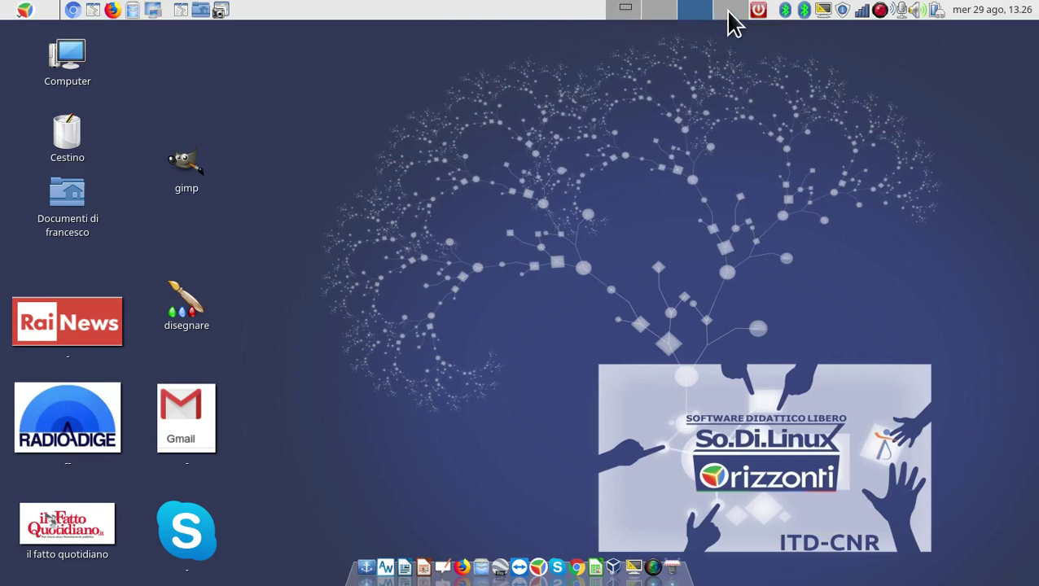
{"action": "left_click", "coordinate": [725, 23]}
{"action": "left_click", "coordinate": [670, 10]}
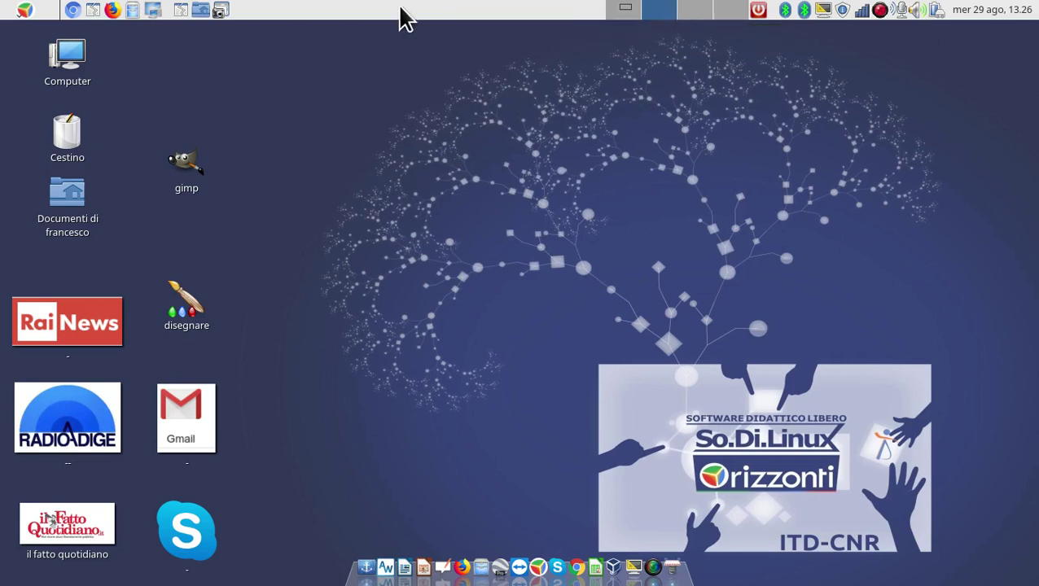
{"action": "left_click", "coordinate": [73, 11]}
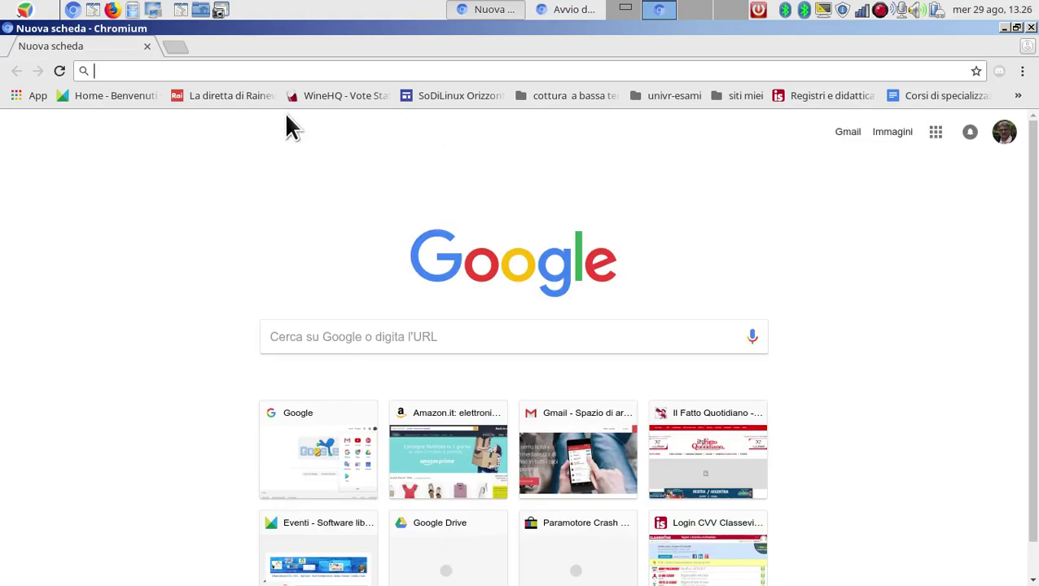
{"action": "left_click", "coordinate": [240, 95]}
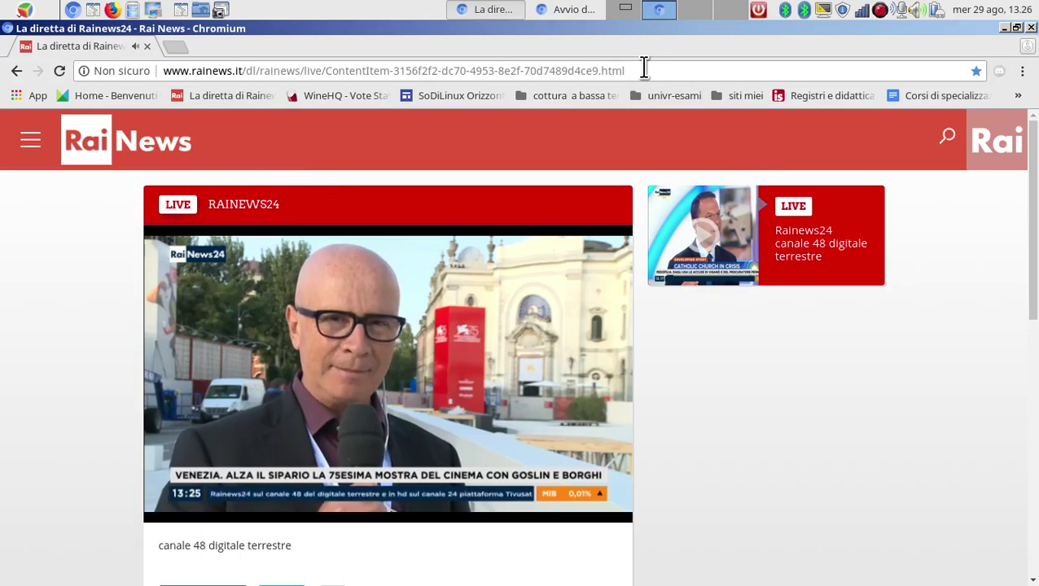
Copy the full web address of the Rainews24 live page.
{"action": "left_click_drag", "start_coordinate": [644, 70], "coordinate": [163, 69]}
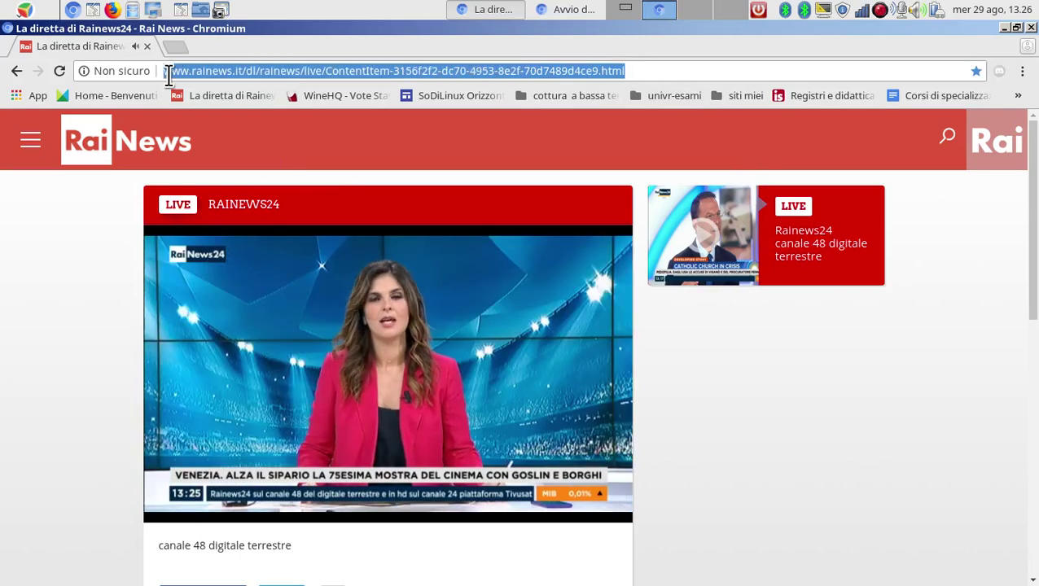
{"action": "right_click", "coordinate": [188, 67]}
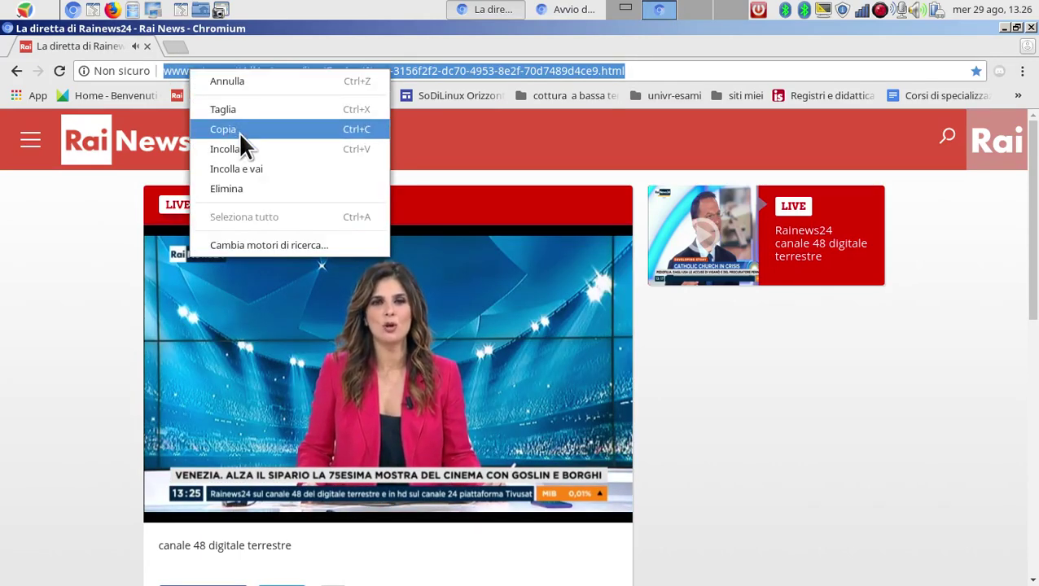
{"action": "left_click", "coordinate": [256, 427]}
{"action": "left_click", "coordinate": [269, 419]}
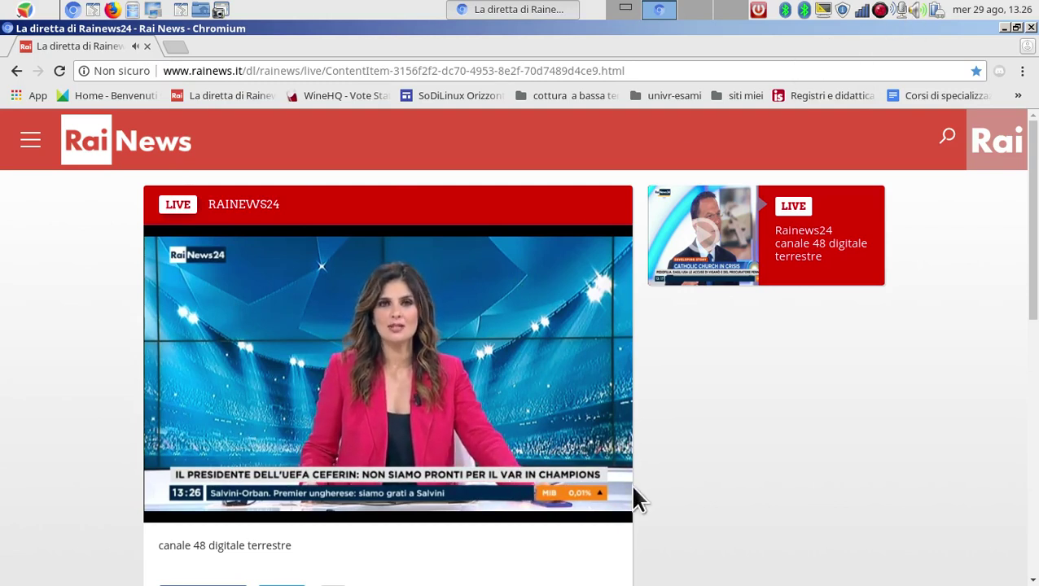
{"action": "left_click", "coordinate": [167, 71]}
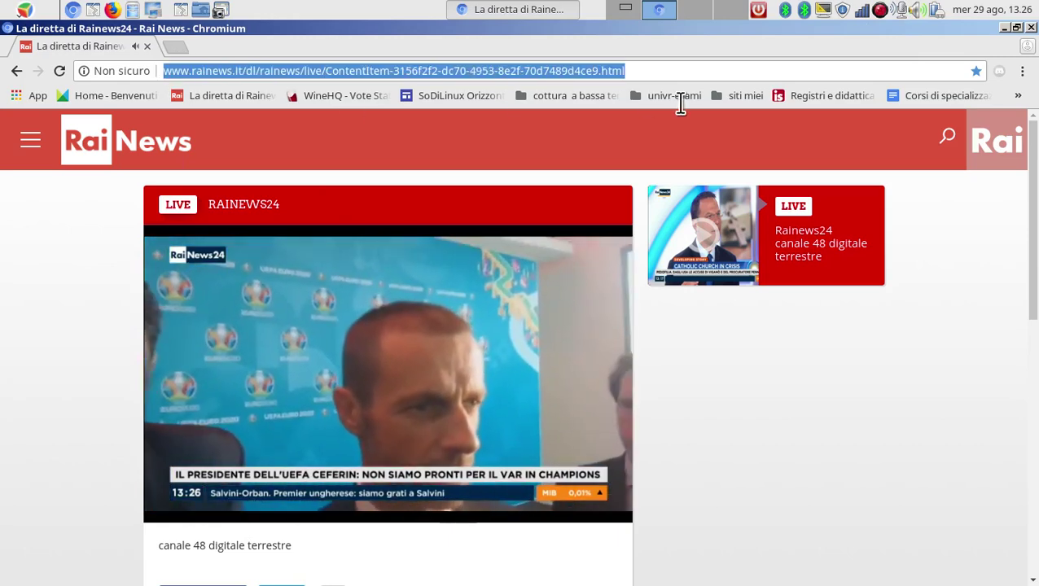
{"action": "right_click", "coordinate": [547, 68]}
{"action": "left_click", "coordinate": [584, 126]}
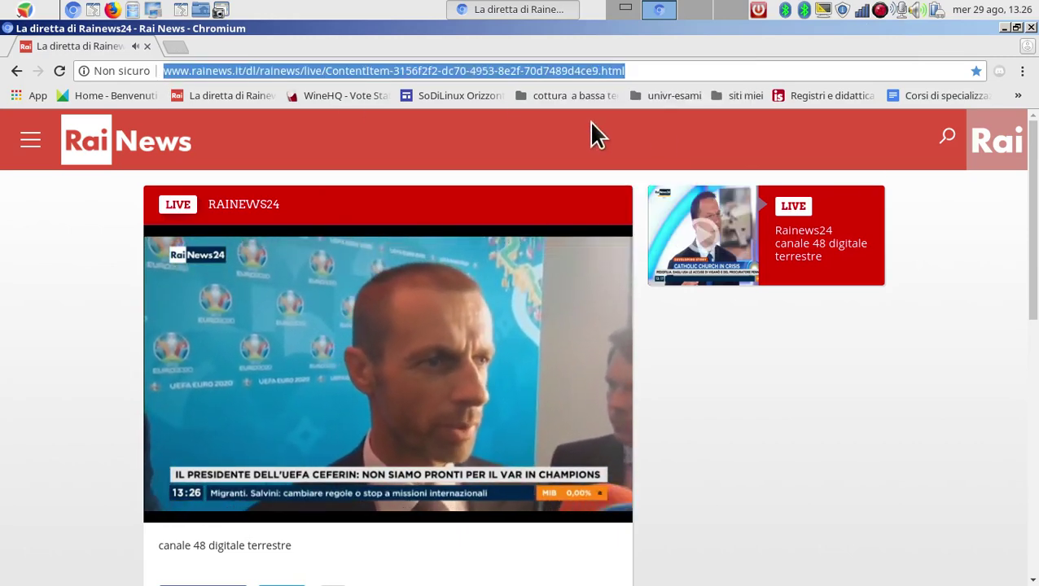
Close Chromium, return to the first workspace, and create the RAI NEWS 24 launcher with the copied address as its Posizione.
{"action": "left_click", "coordinate": [1031, 29]}
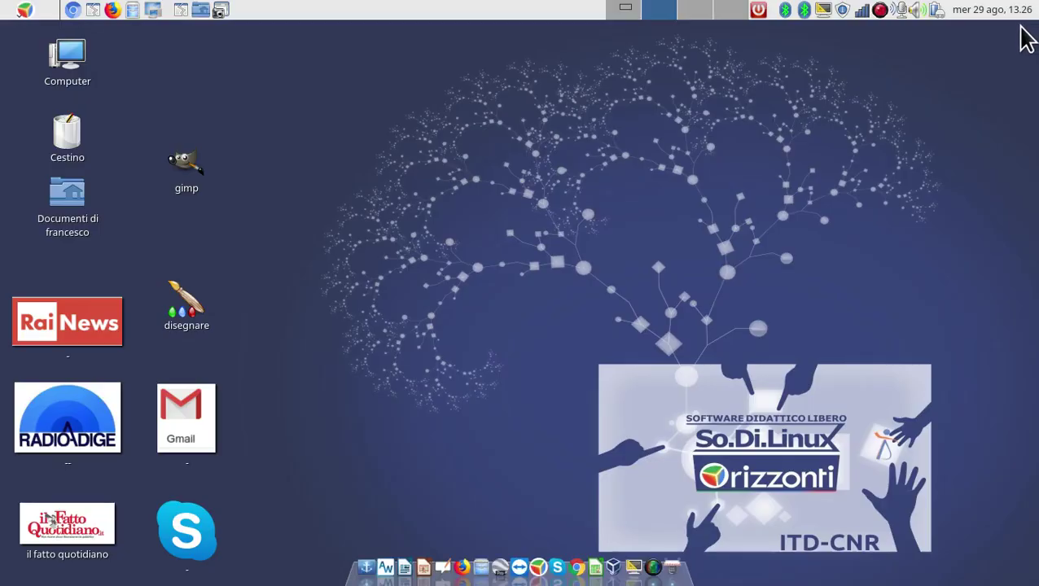
{"action": "left_click", "coordinate": [621, 10]}
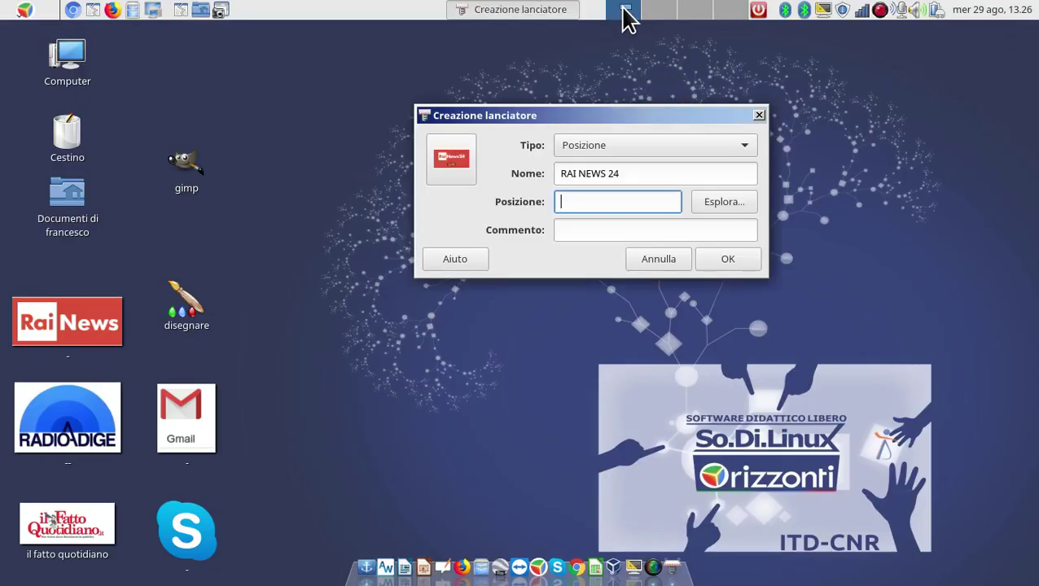
{"action": "right_click", "coordinate": [583, 202]}
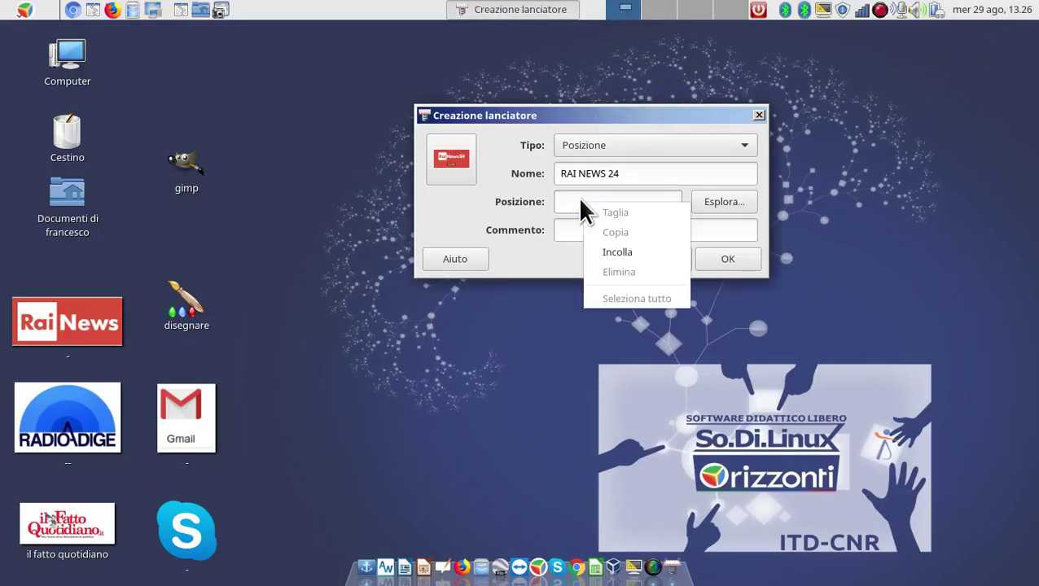
{"action": "left_click", "coordinate": [616, 252]}
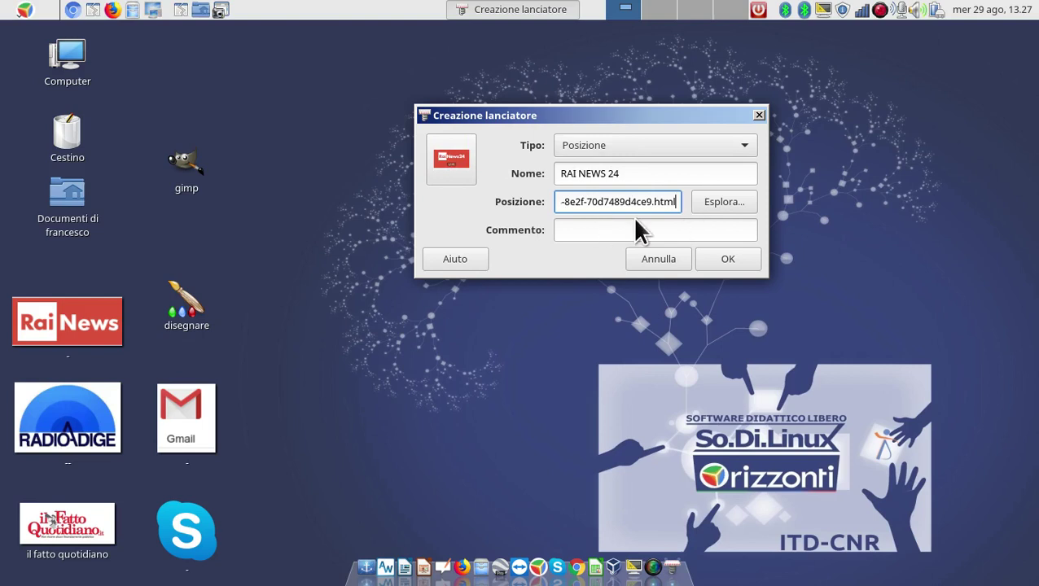
{"action": "left_click", "coordinate": [727, 258]}
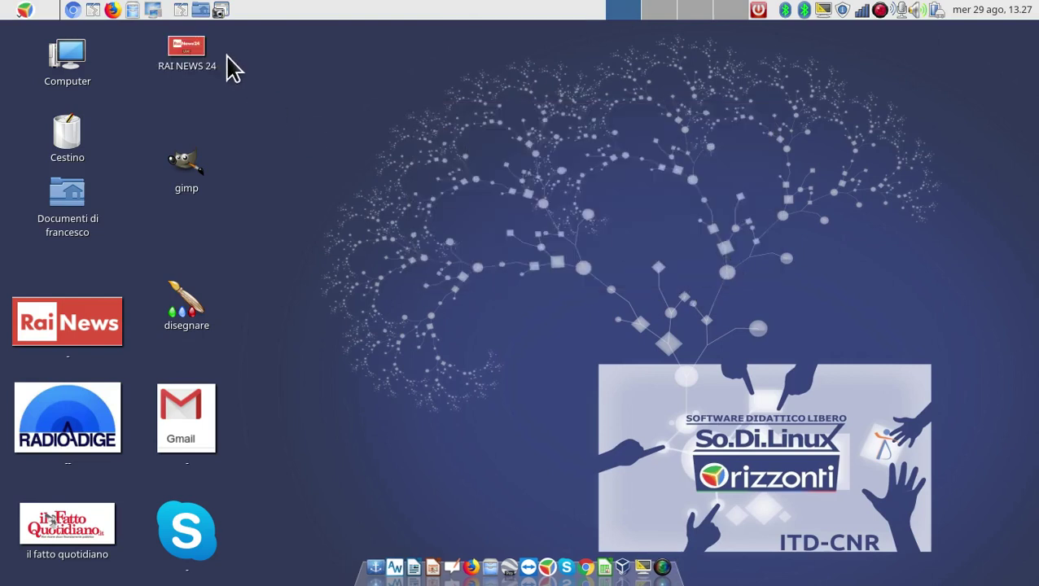
Enlarge the RAI NEWS 24 desktop icon to roughly the Rai News icon's width and move it above the So.Di.Linux logo's right edge.
{"action": "left_click_drag", "start_coordinate": [190, 48], "coordinate": [319, 262]}
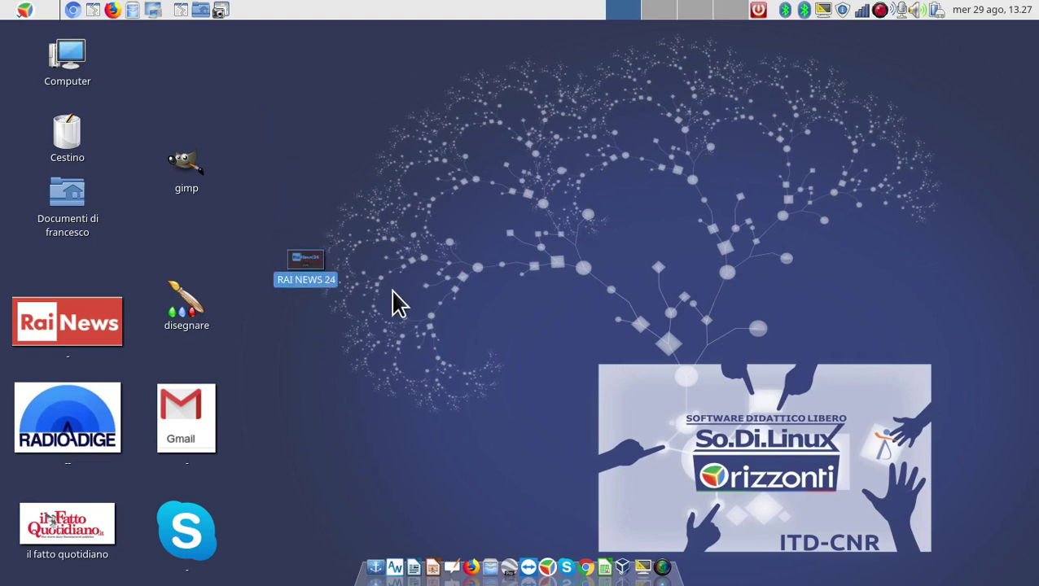
{"action": "right_click", "coordinate": [304, 258]}
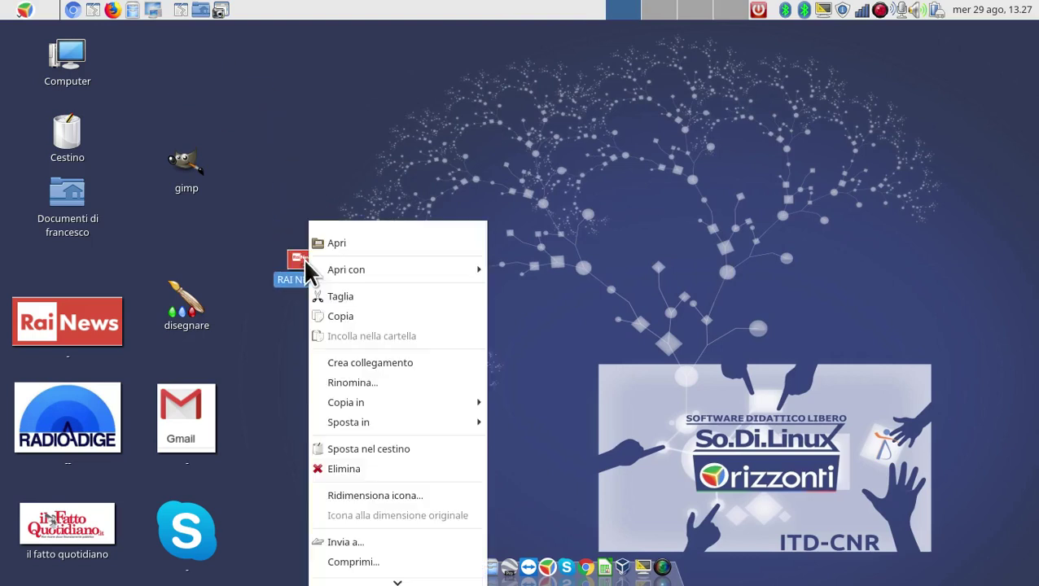
{"action": "left_click", "coordinate": [419, 494]}
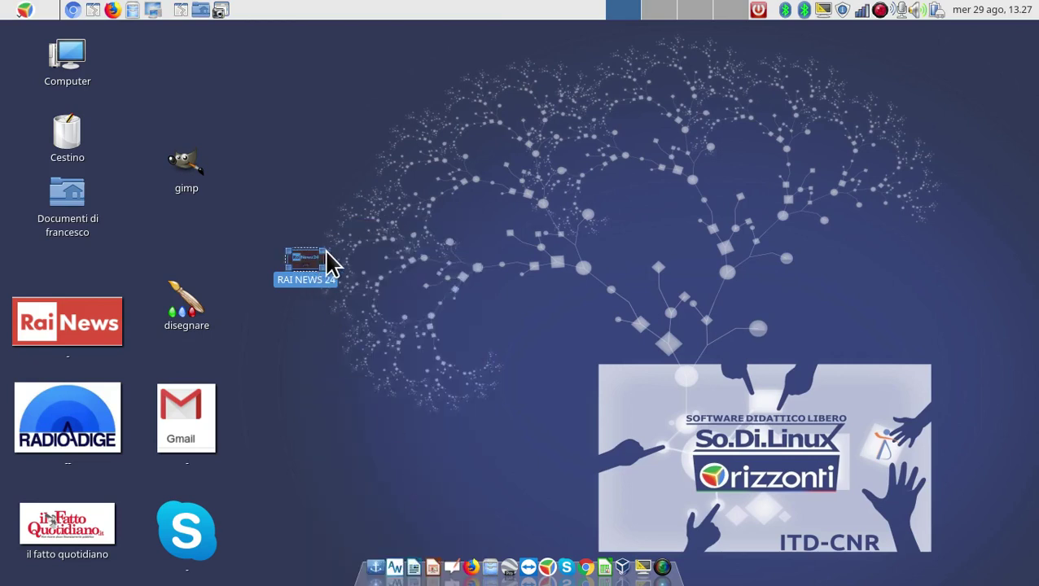
{"action": "left_click_drag", "start_coordinate": [327, 254], "coordinate": [482, 171]}
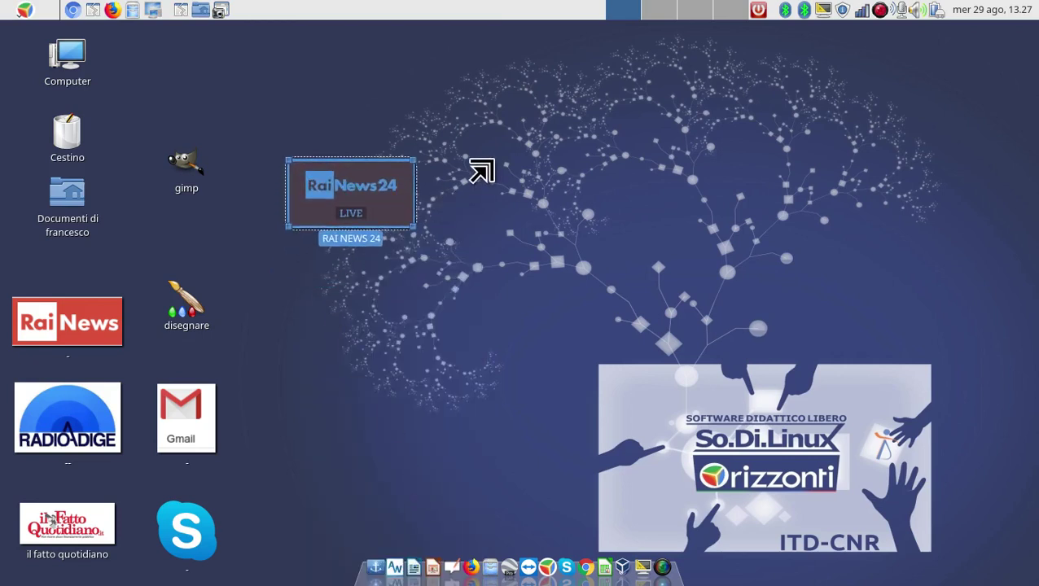
{"action": "left_click_drag", "start_coordinate": [376, 205], "coordinate": [932, 295]}
{"action": "left_click", "coordinate": [375, 433]}
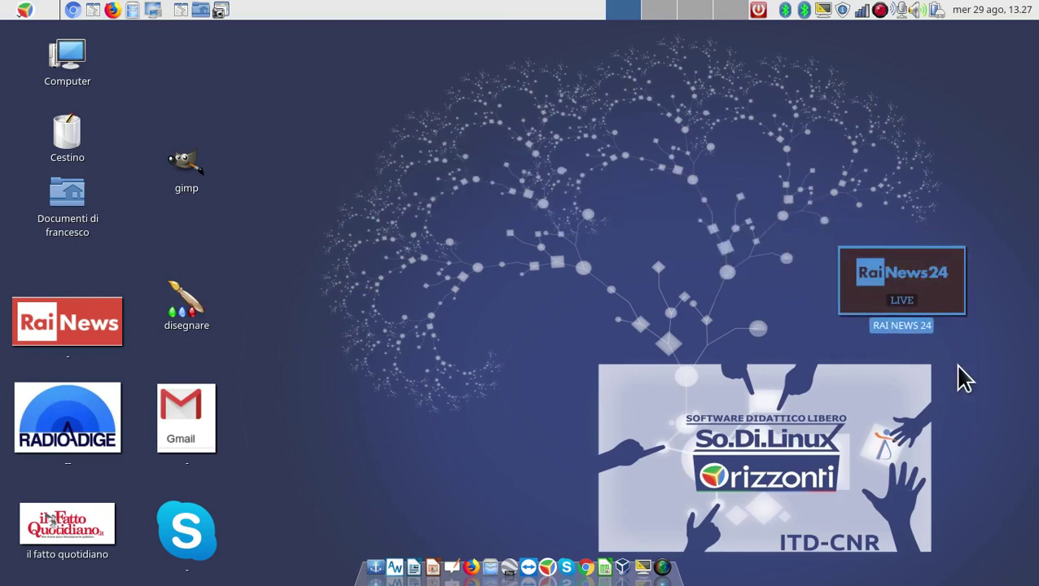
{"action": "left_click", "coordinate": [1025, 402]}
Test the RAI NEWS 24 launcher, view the live stream in full screen, exit full screen and minimize the browser.
{"action": "double_click", "coordinate": [904, 281]}
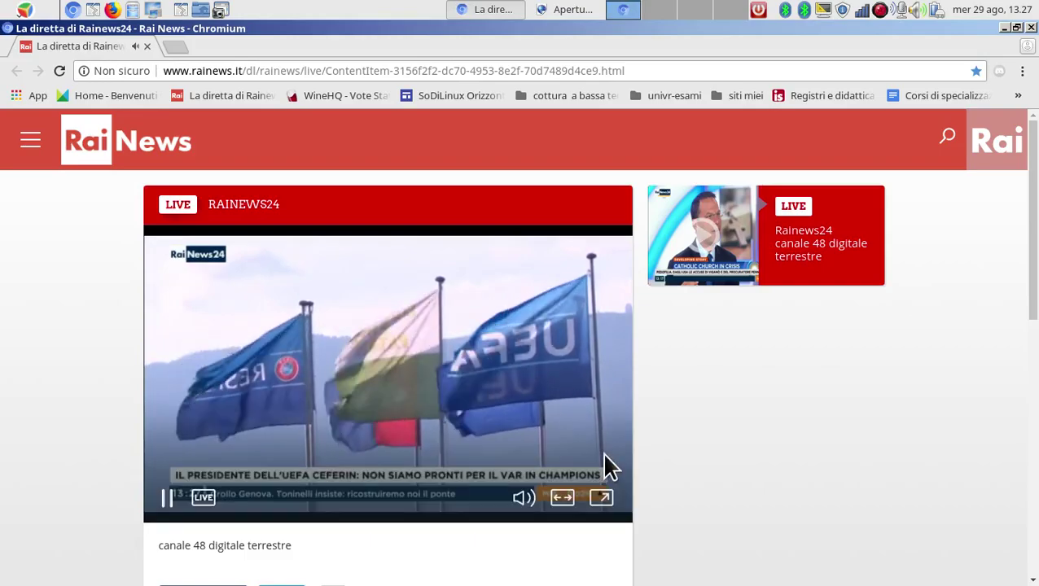
{"action": "left_click", "coordinate": [600, 495]}
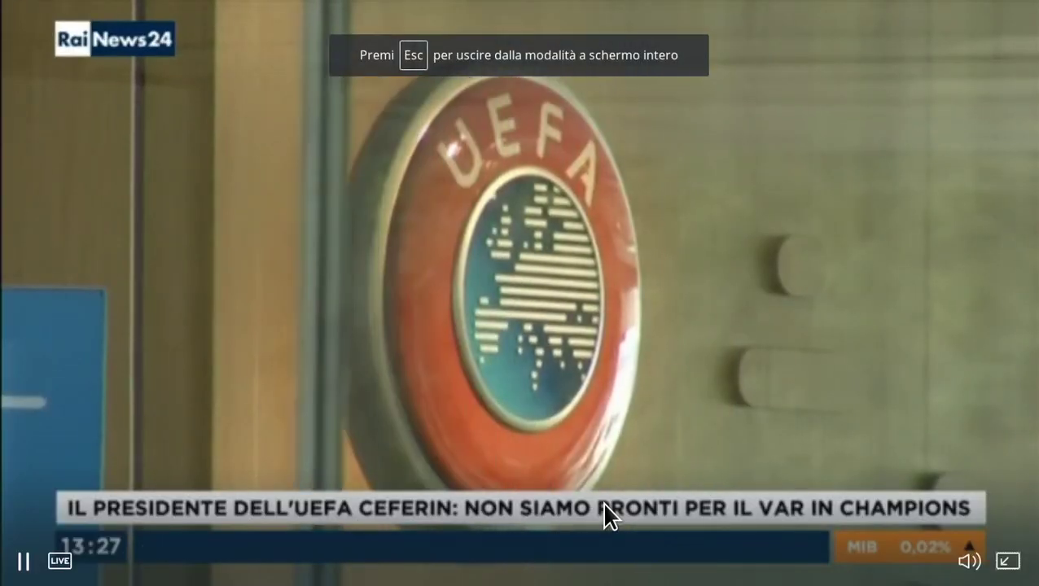
{"action": "left_click", "coordinate": [1008, 562]}
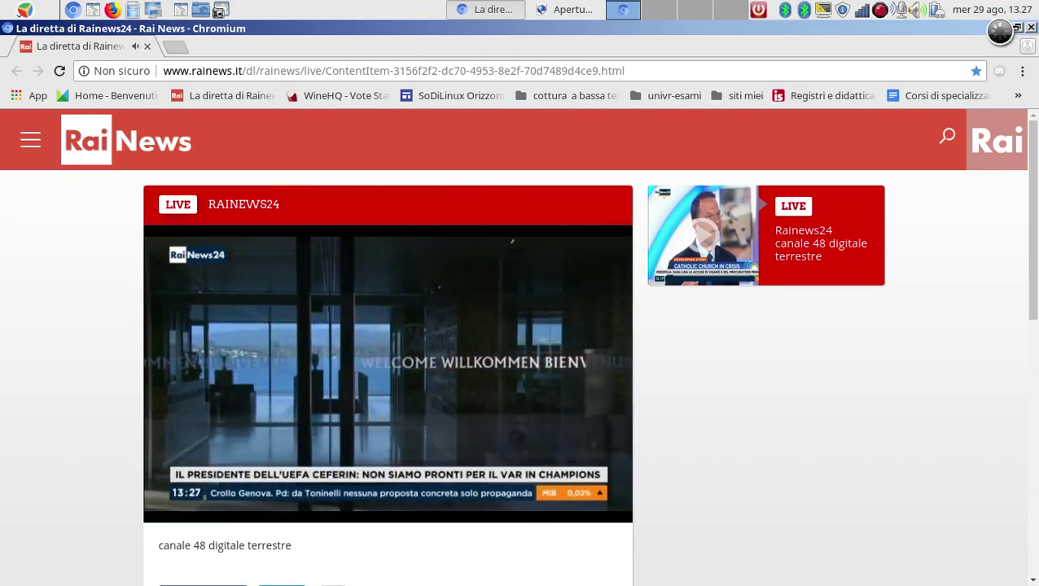
{"action": "left_click", "coordinate": [1003, 29]}
Close the Rainews24 browser window and place the RAI NEWS 24 icon beside the disegnare launcher.
{"action": "left_click_drag", "start_coordinate": [936, 316], "coordinate": [324, 195]}
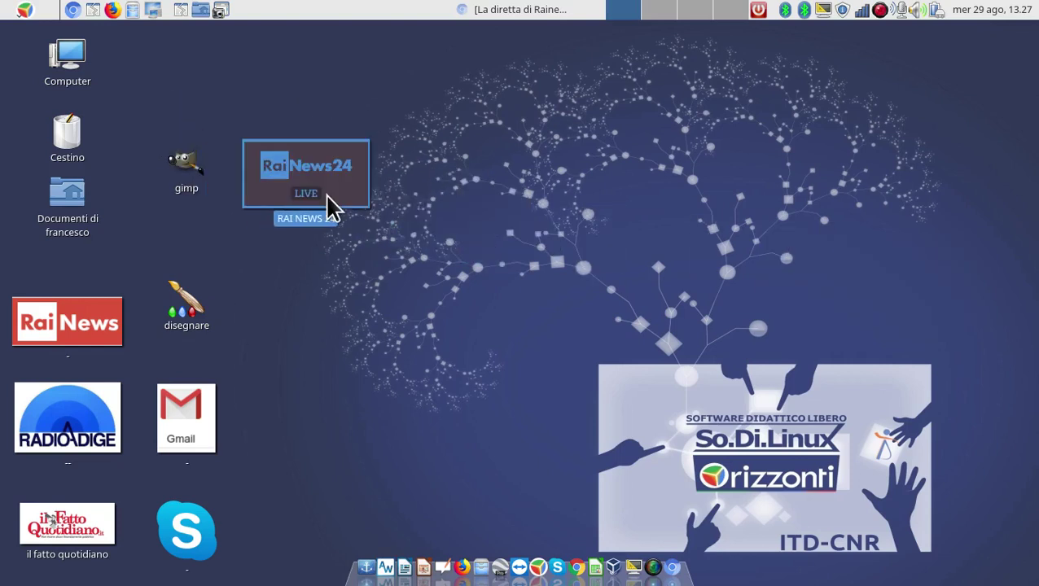
{"action": "left_click", "coordinate": [513, 10]}
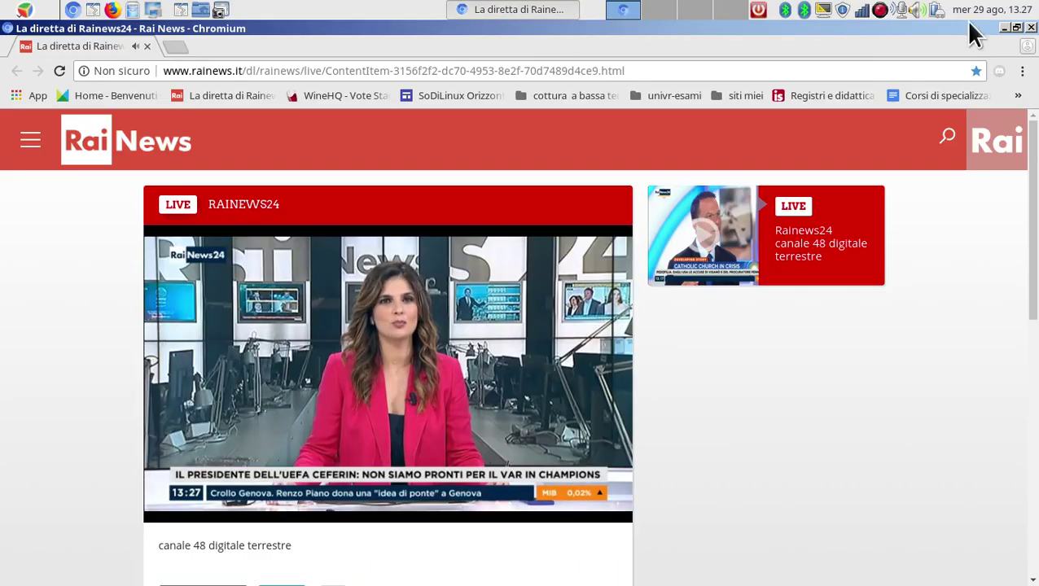
{"action": "left_click", "coordinate": [1030, 29]}
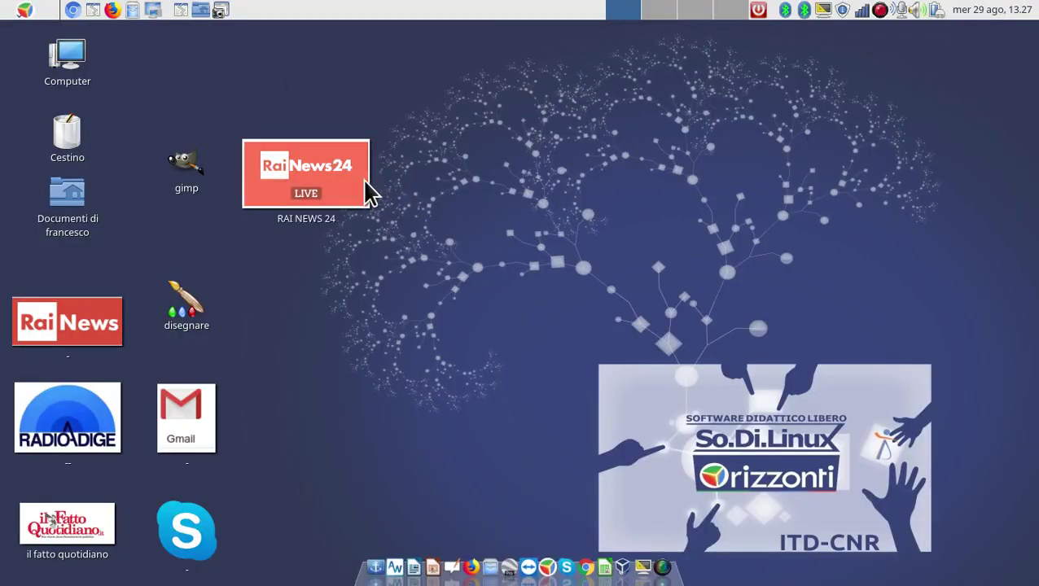
{"action": "left_click_drag", "start_coordinate": [313, 166], "coordinate": [334, 316]}
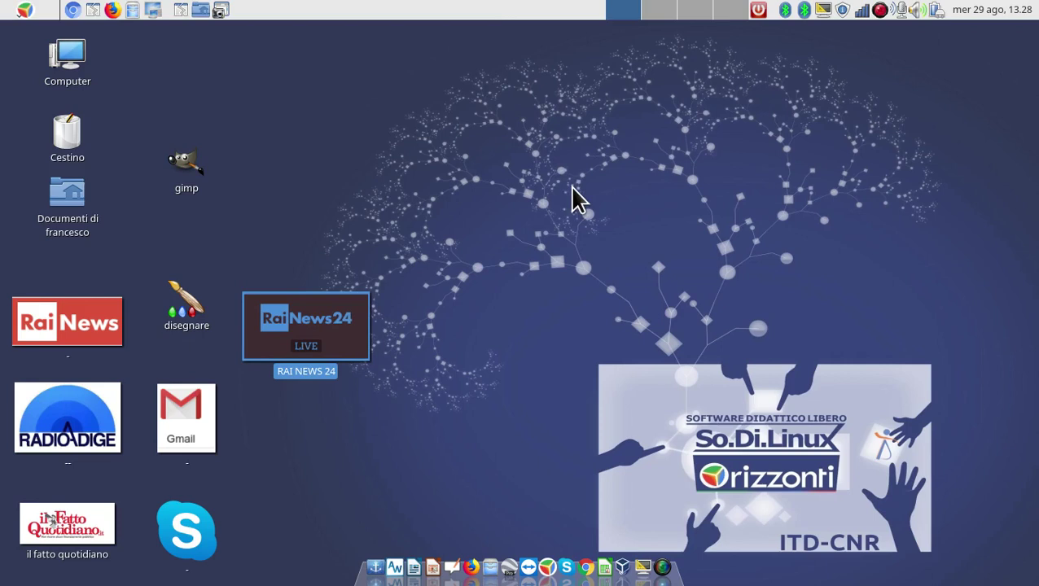
Examine the Tipo options and Comando field in a new Creazione lanciatore dialog, and close it without creating a launcher.
{"action": "right_click", "coordinate": [551, 189]}
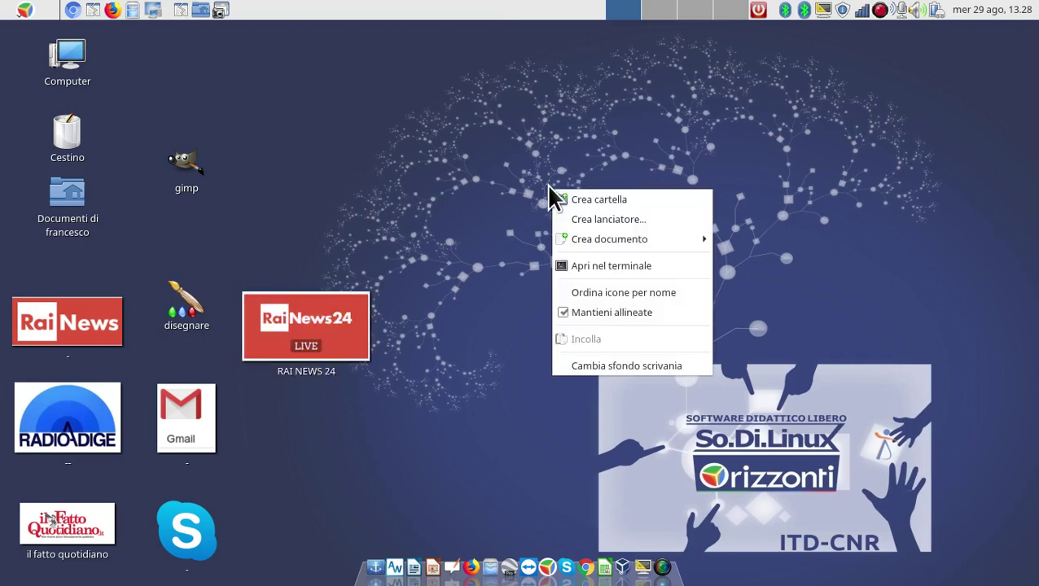
{"action": "left_click", "coordinate": [611, 220]}
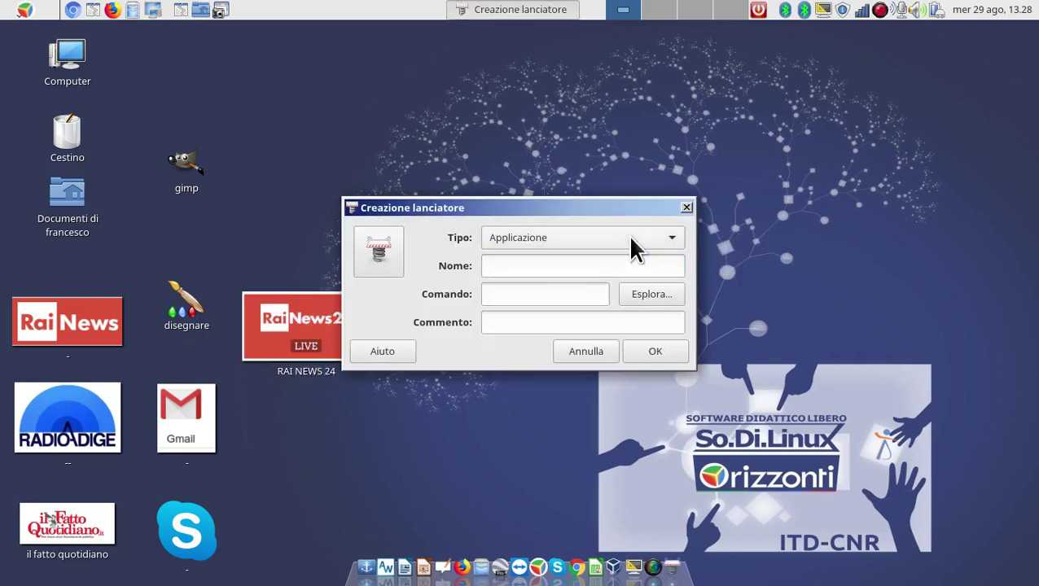
{"action": "left_click", "coordinate": [625, 238]}
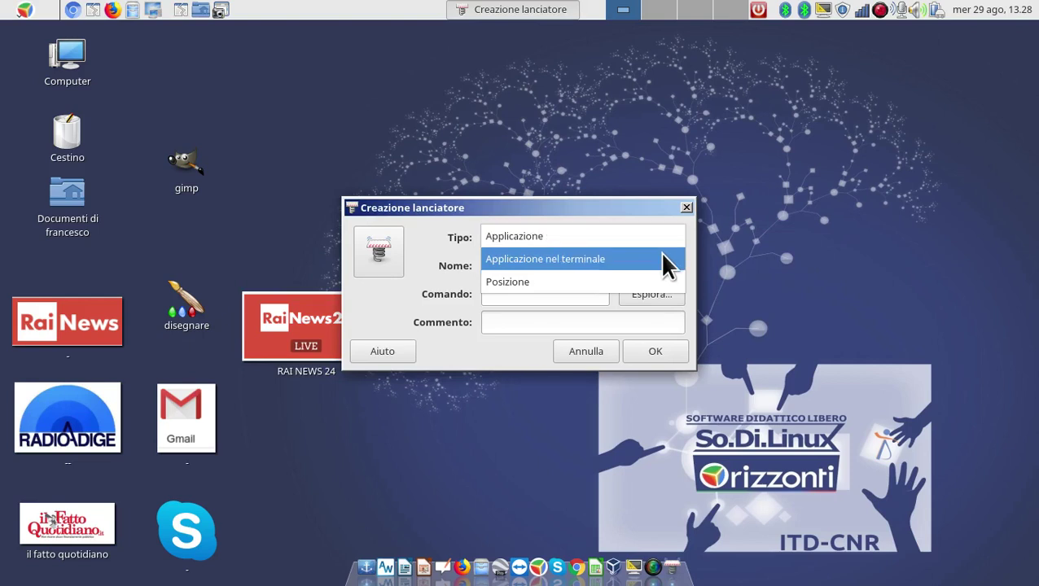
{"action": "left_click", "coordinate": [658, 159]}
{"action": "left_click_drag", "start_coordinate": [569, 210], "coordinate": [620, 119]}
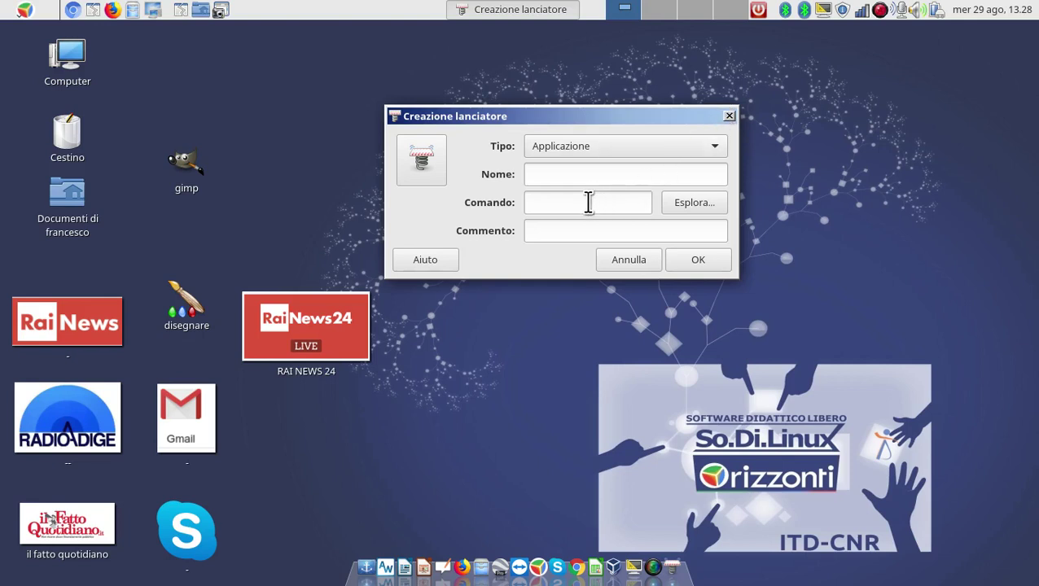
{"action": "left_click", "coordinate": [547, 205]}
{"action": "left_click_drag", "start_coordinate": [662, 116], "coordinate": [753, 105]}
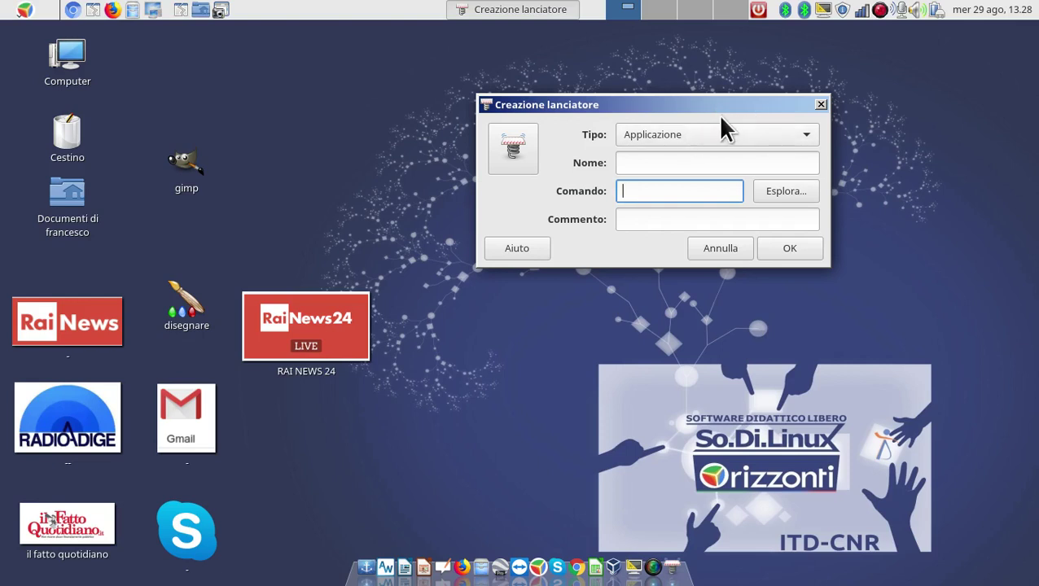
{"action": "left_click", "coordinate": [821, 104]}
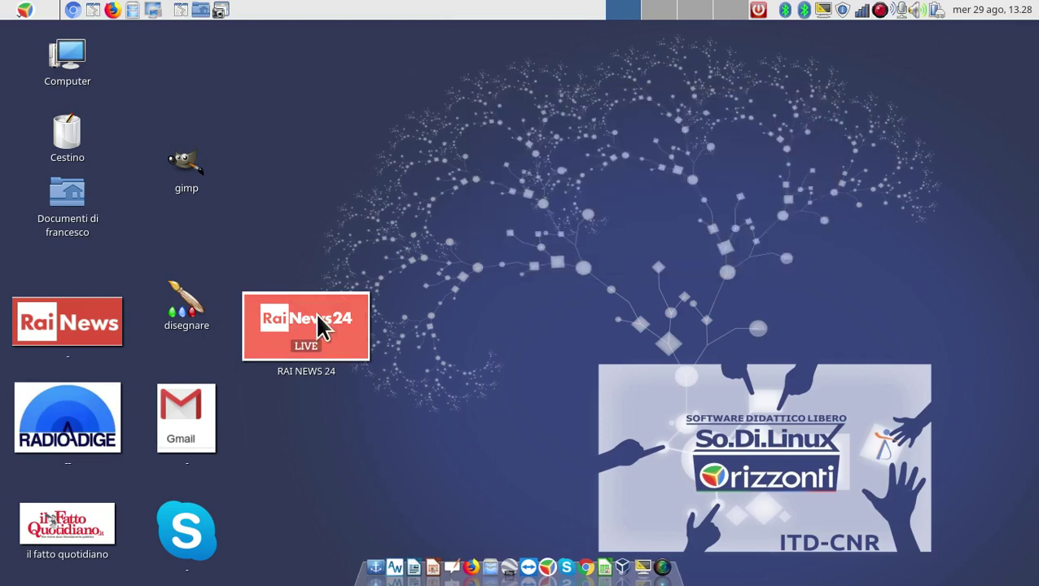
Move the RAI NEWS 24 icon into the row beside the Gmail launcher and deselect it.
{"action": "left_click_drag", "start_coordinate": [325, 325], "coordinate": [346, 419]}
{"action": "left_click", "coordinate": [255, 212]}
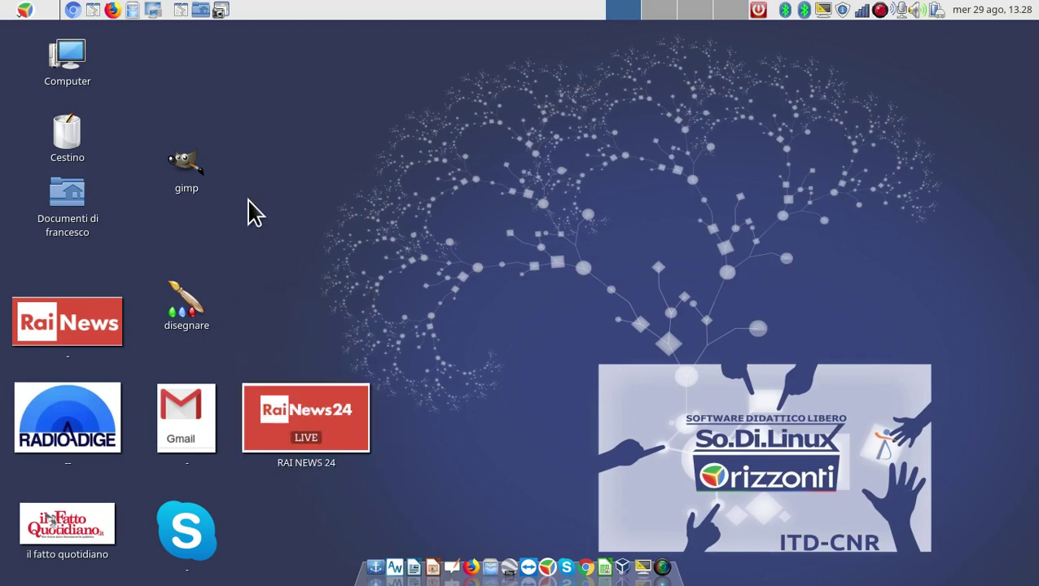